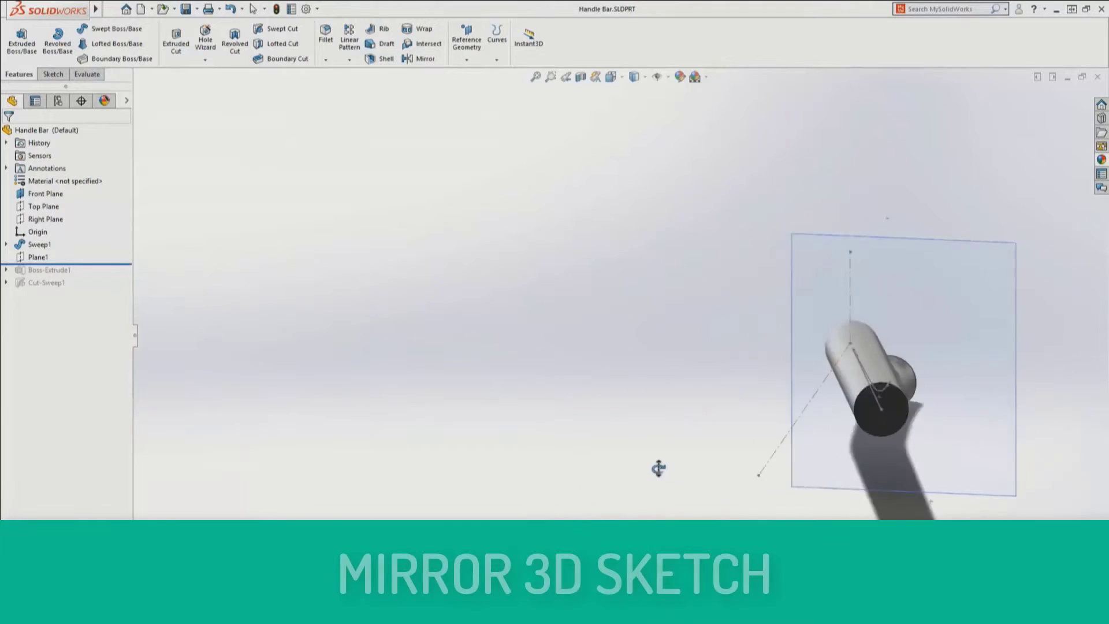
# Mirror the handlebar's 3D sweep path sketch across the Front Plane.
pyautogui.moveTo(658, 465); pyautogui.dragTo(720, 471, button='middle')
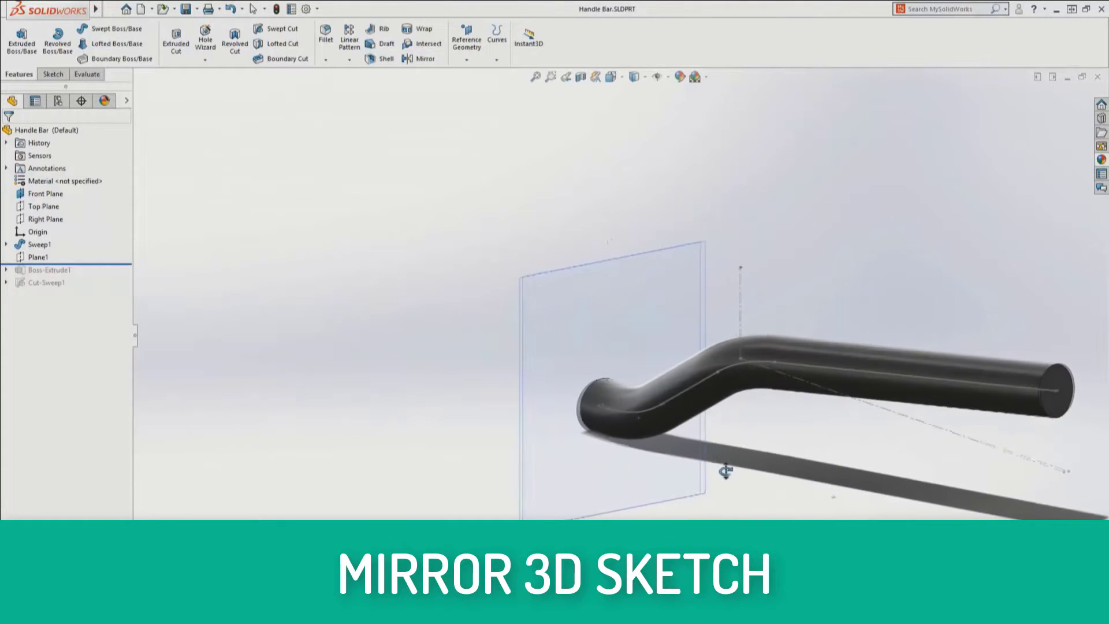
pyautogui.click(727, 367)
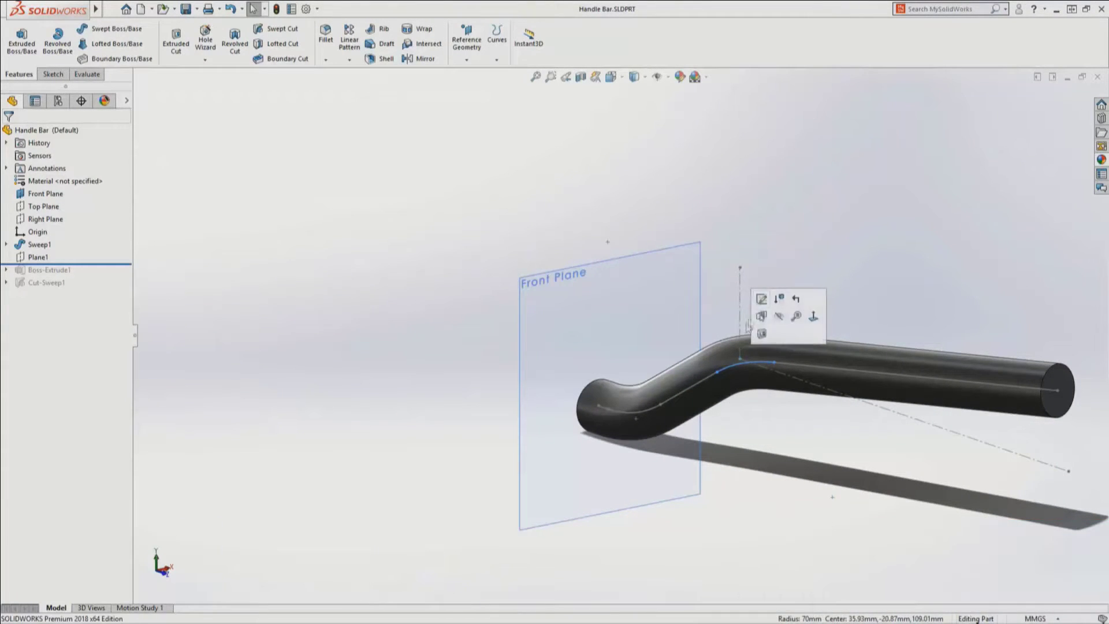
pyautogui.click(761, 299)
pyautogui.moveTo(508, 365); pyautogui.dragTo(456, 387, button='right')
pyautogui.moveTo(456, 312)
pyautogui.mouseDown()
pyautogui.moveTo(819, 520)
pyautogui.moveTo(1065, 557)
pyautogui.mouseUp()
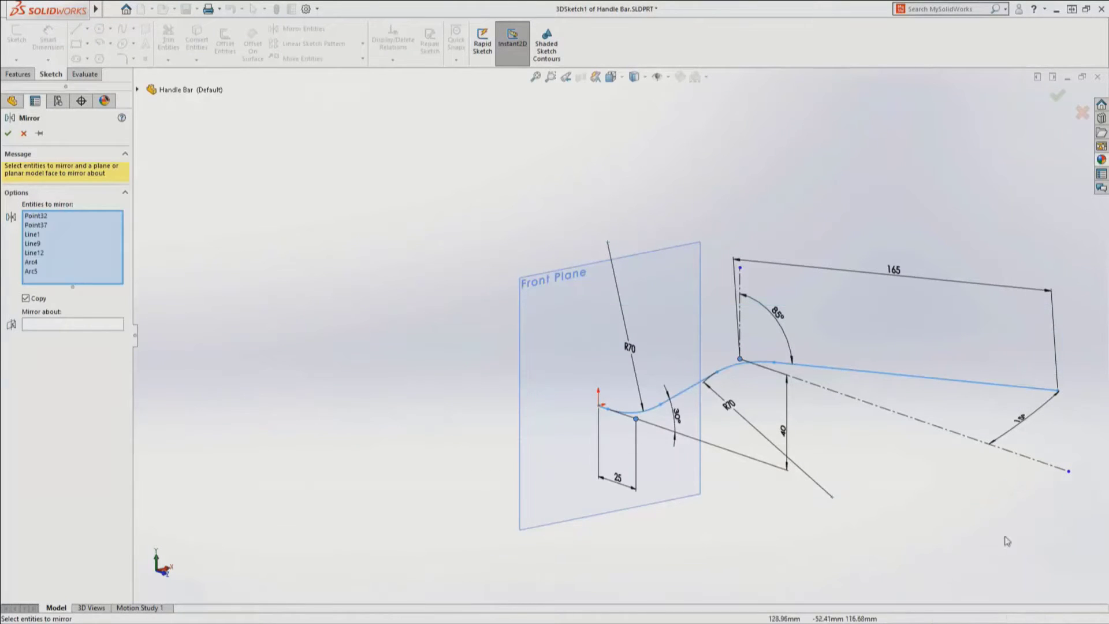
pyautogui.click(113, 326)
pyautogui.click(554, 403)
pyautogui.rightClick(546, 403)
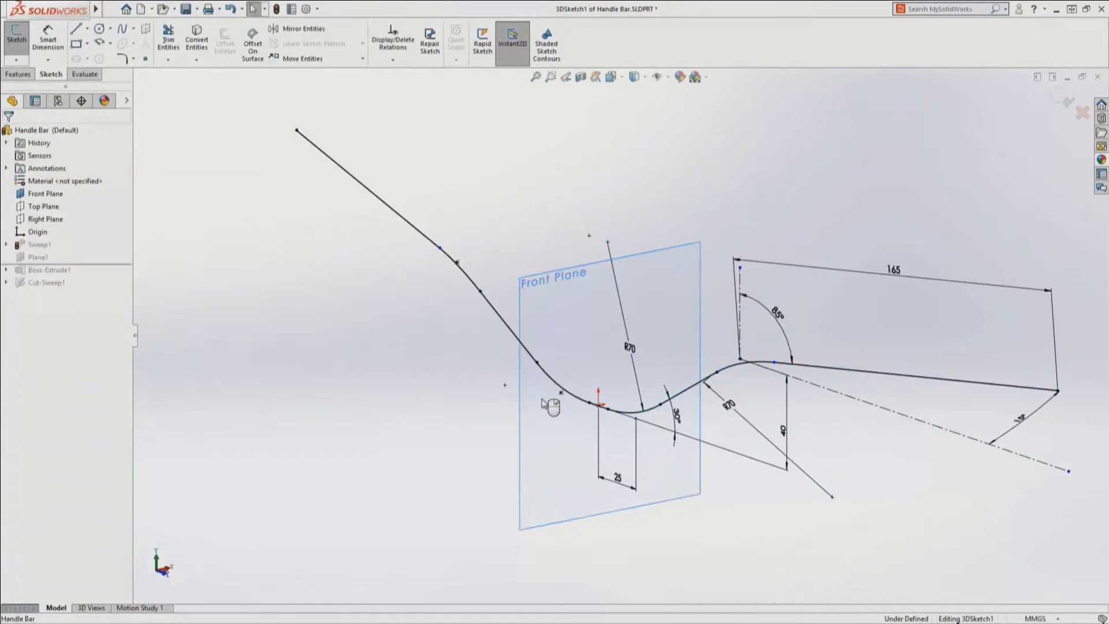
pyautogui.click(485, 401)
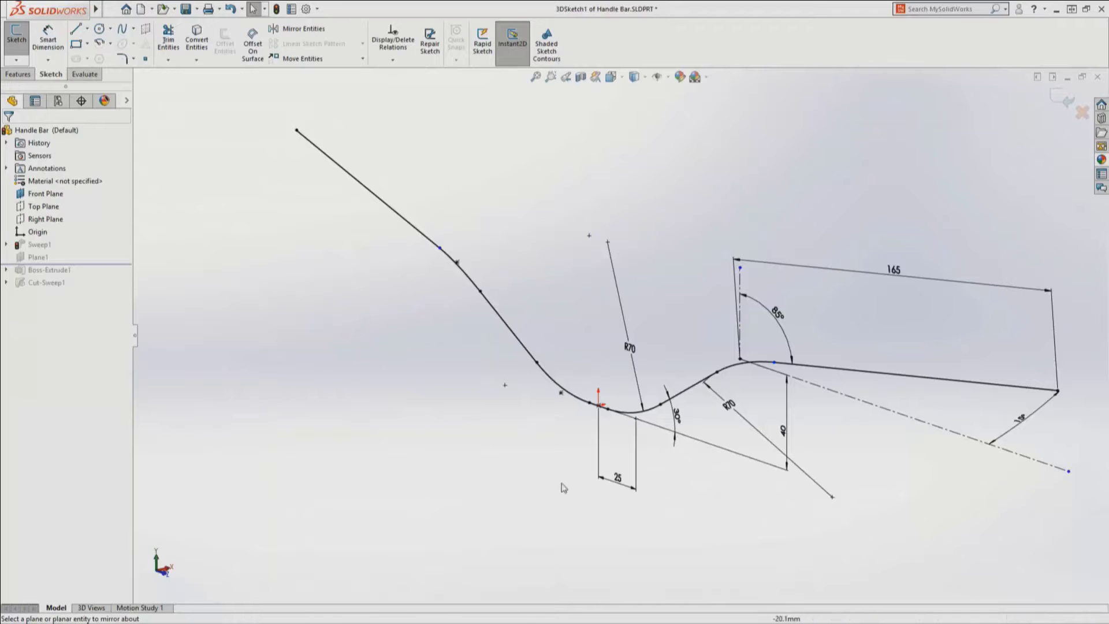
# Change the 25 offset to 58, rebuild the tube and hide the sweep path lines.
pyautogui.click(631, 491)
pyautogui.moveTo(637, 507); pyautogui.dragTo(685, 523)
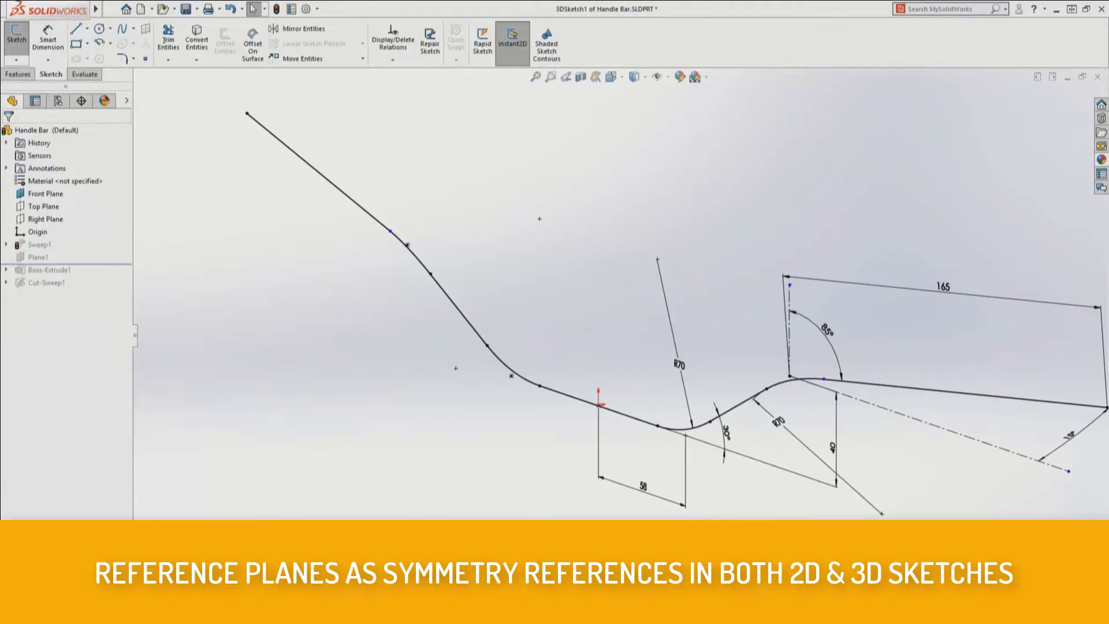
pyautogui.hotkey('ctrl', 'b')
pyautogui.click(643, 420)
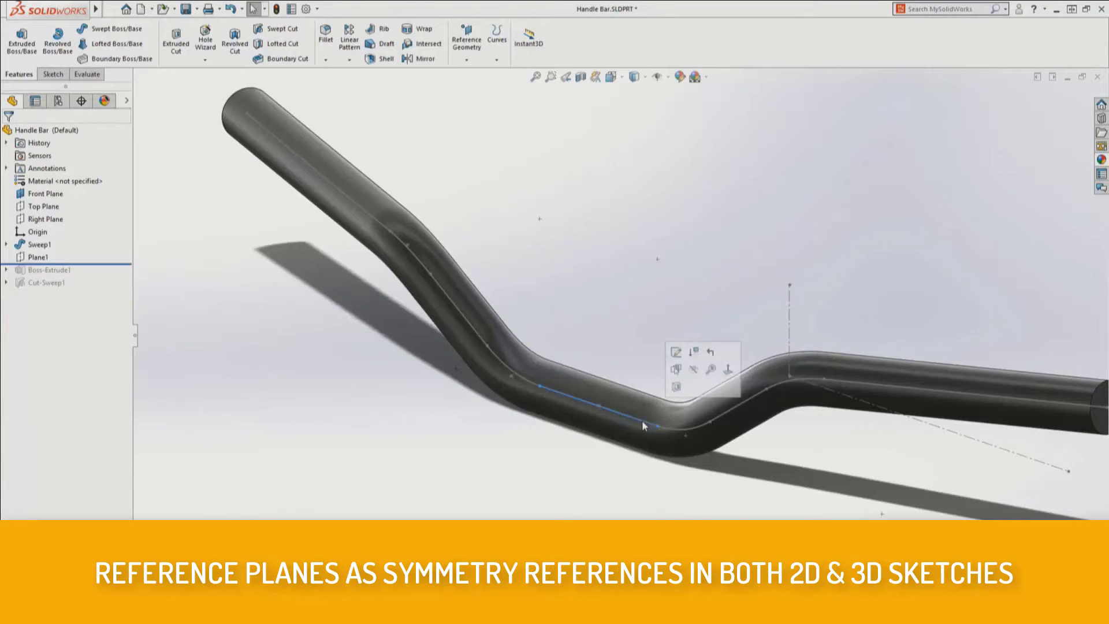
pyautogui.click(693, 382)
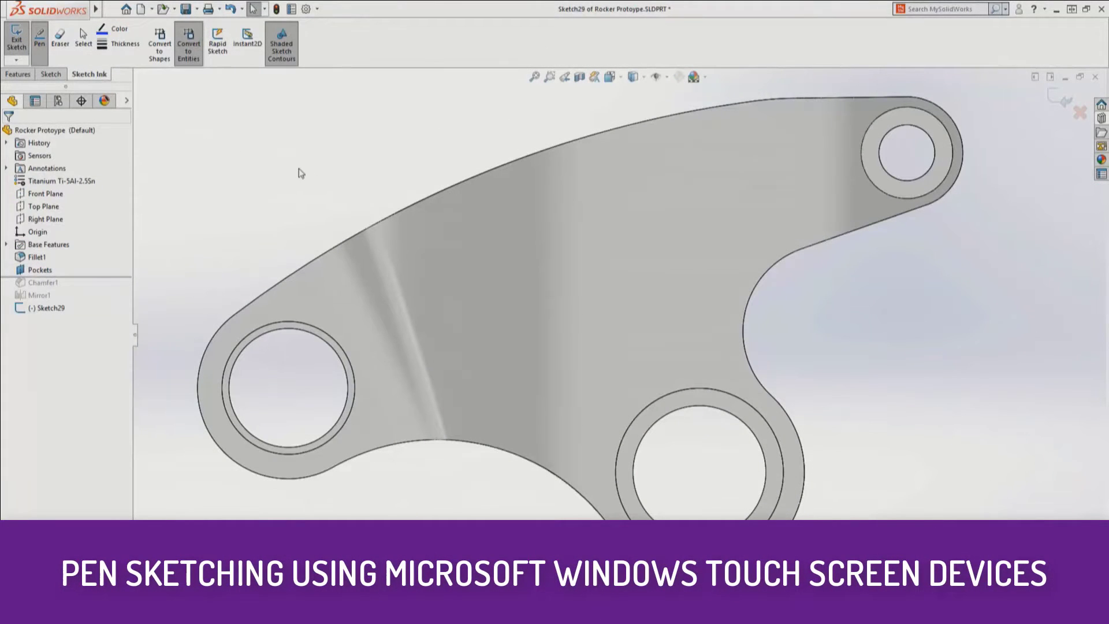
# Pen-sketch three four-sided pocket outlines on the rocker plate.
pyautogui.moveTo(415, 234); pyautogui.dragTo(426, 259)
pyautogui.moveTo(472, 367)
pyautogui.mouseDown()
pyautogui.moveTo(636, 302)
pyautogui.moveTo(601, 240)
pyautogui.moveTo(492, 205)
pyautogui.moveTo(415, 234)
pyautogui.mouseUp()
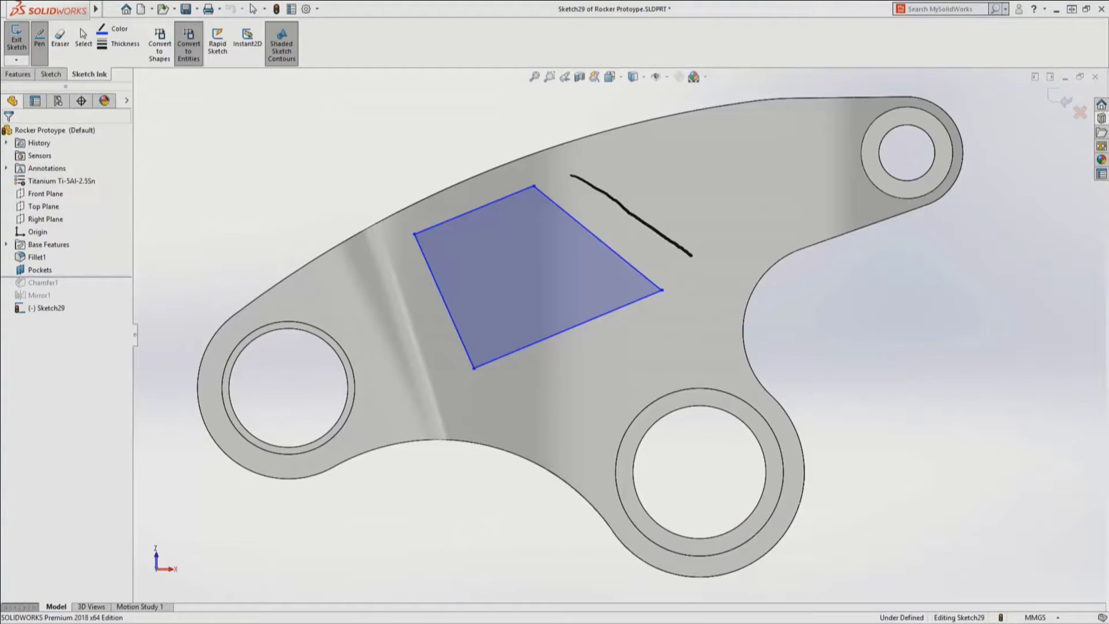
pyautogui.moveTo(571, 175); pyautogui.dragTo(679, 145)
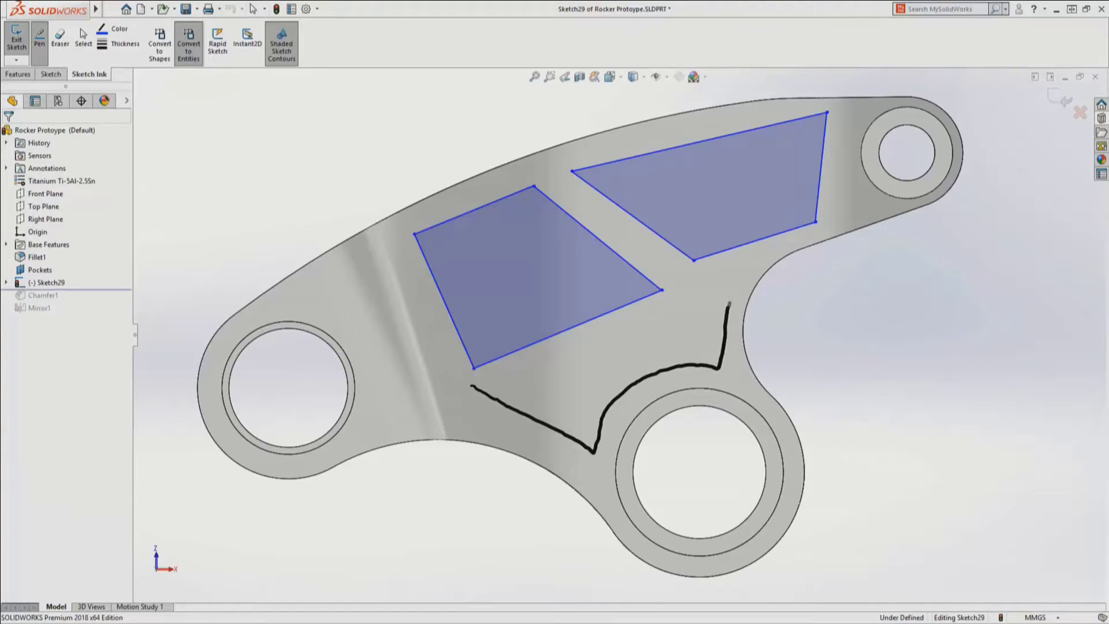
pyautogui.moveTo(472, 386); pyautogui.dragTo(529, 364)
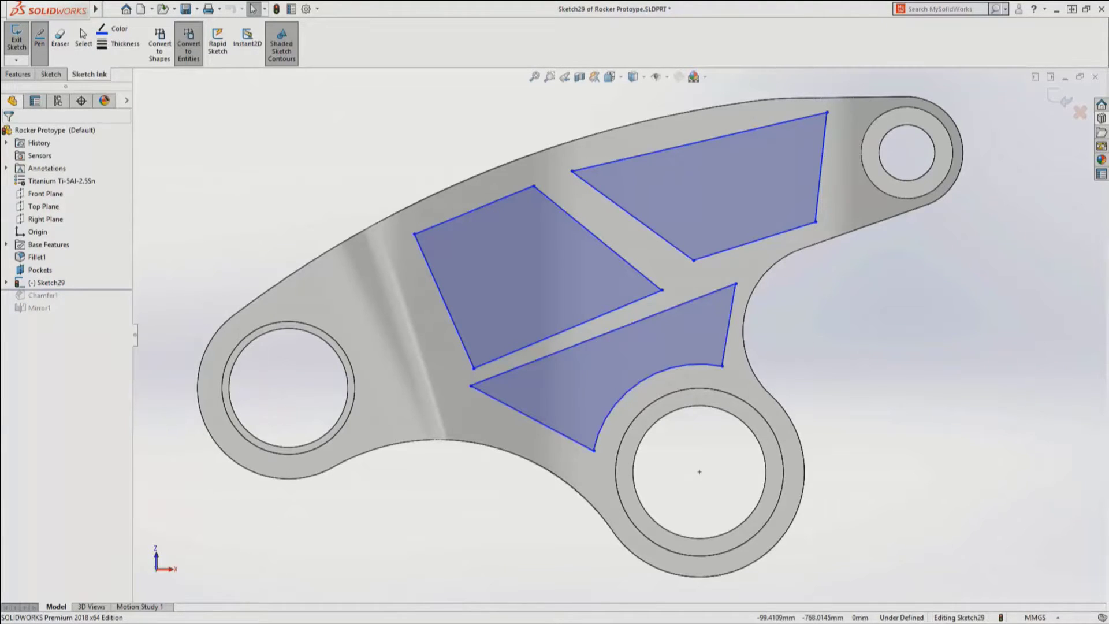
# Round all twelve pocket corners with 2 mm sketch fillets.
pyautogui.moveTo(341, 154); pyautogui.dragTo(374, 183, button='right')
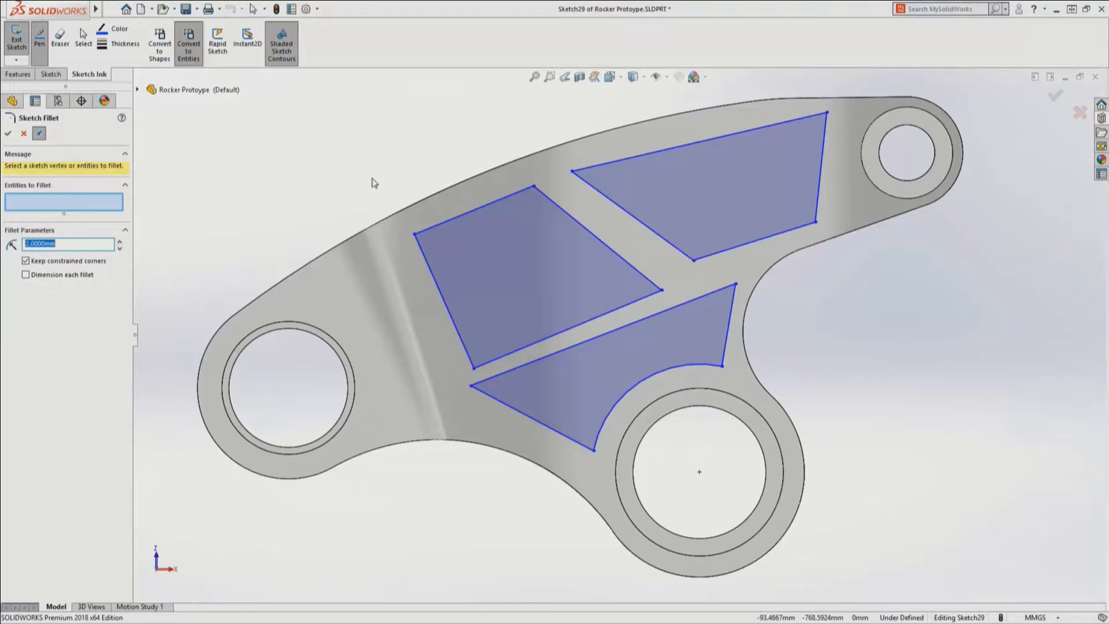
pyautogui.moveTo(327, 90); pyautogui.dragTo(895, 481)
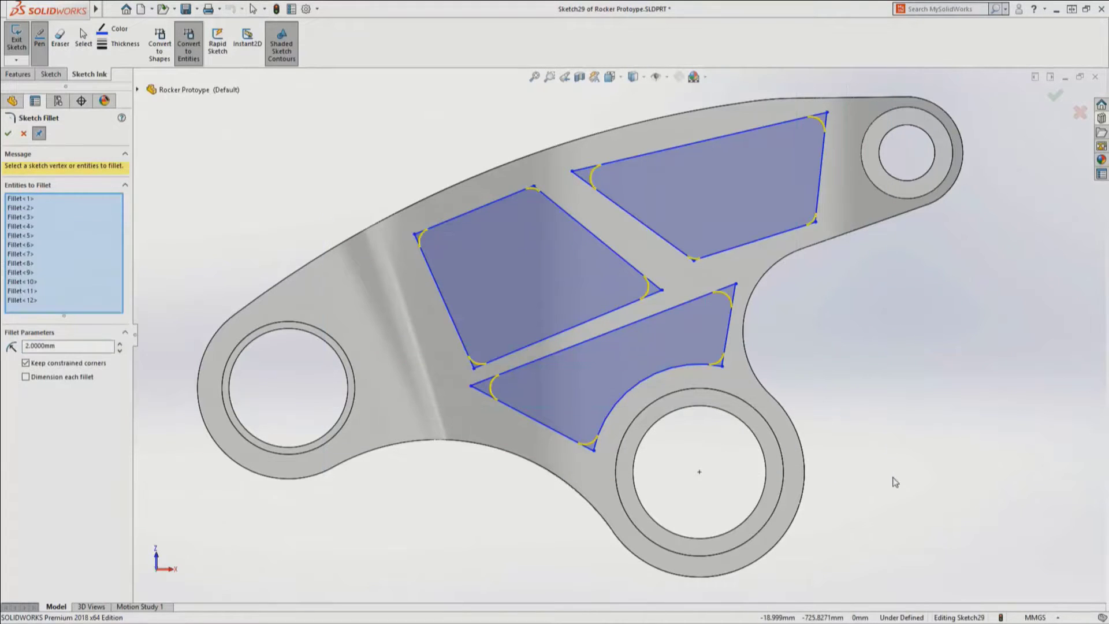
pyautogui.rightClick(893, 479)
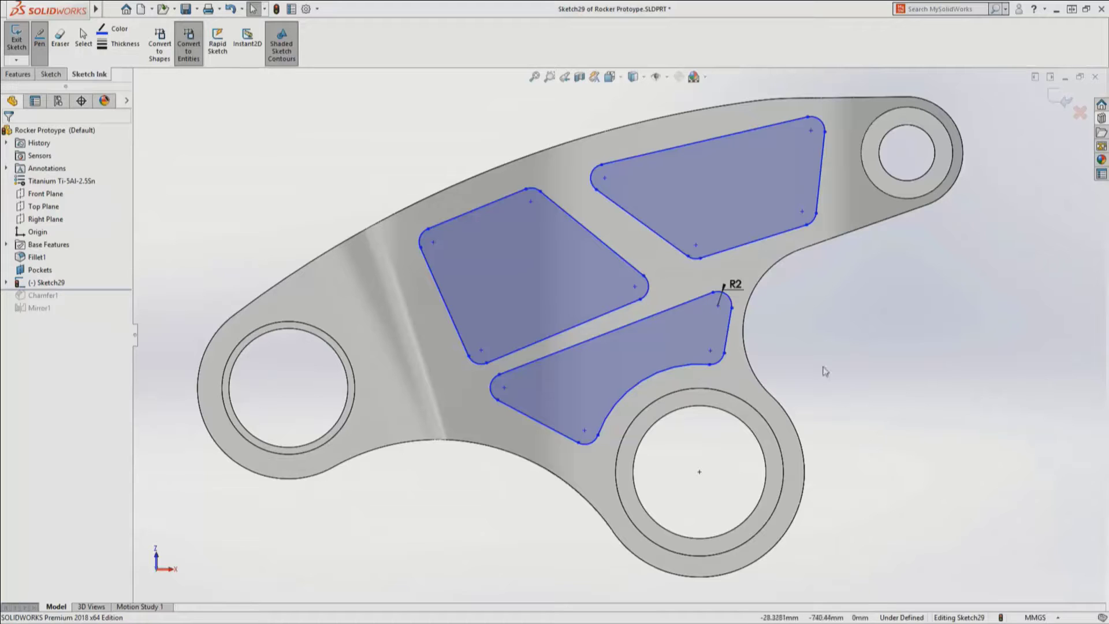
# Start an Extruded Cut of the pockets with end condition Offset From Surface.
pyautogui.press('s')
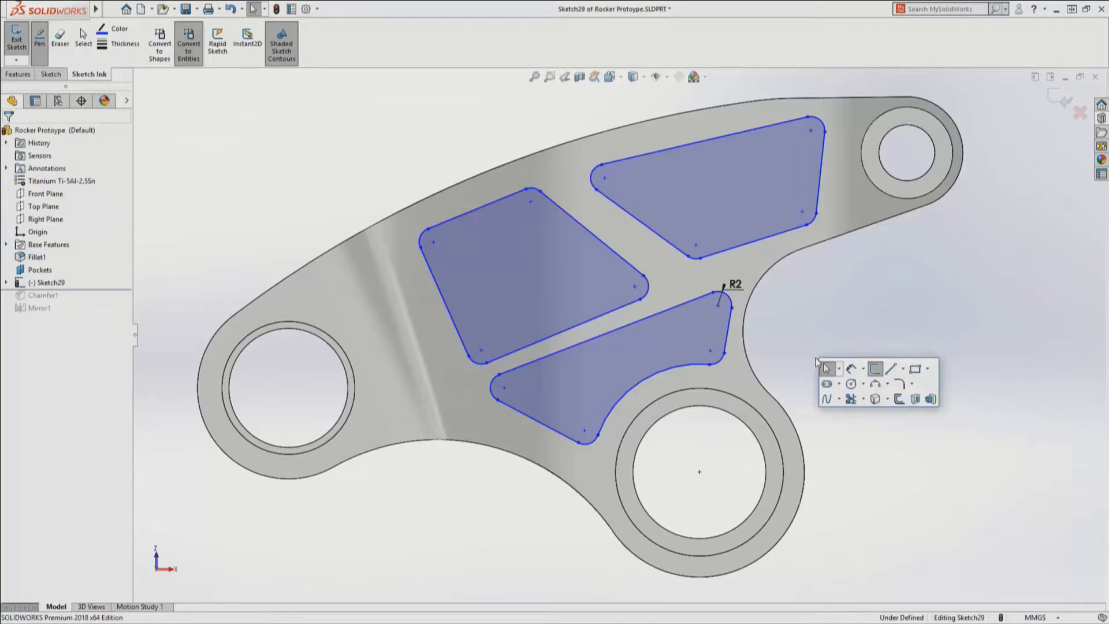
pyautogui.click(916, 399)
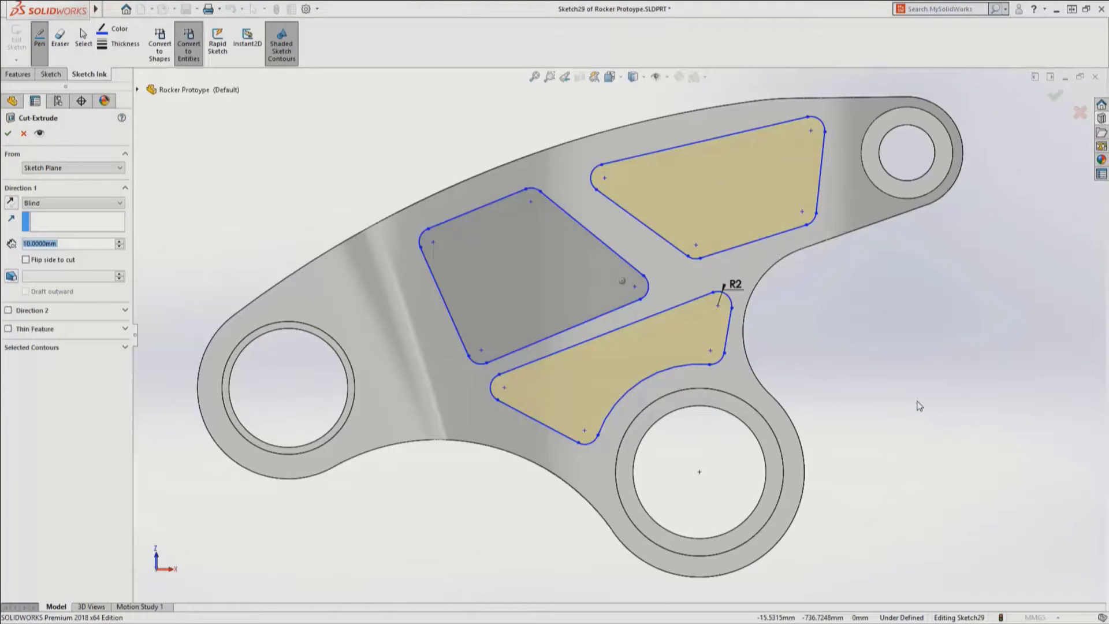
pyautogui.moveTo(516, 466); pyautogui.dragTo(221, 315, button='middle')
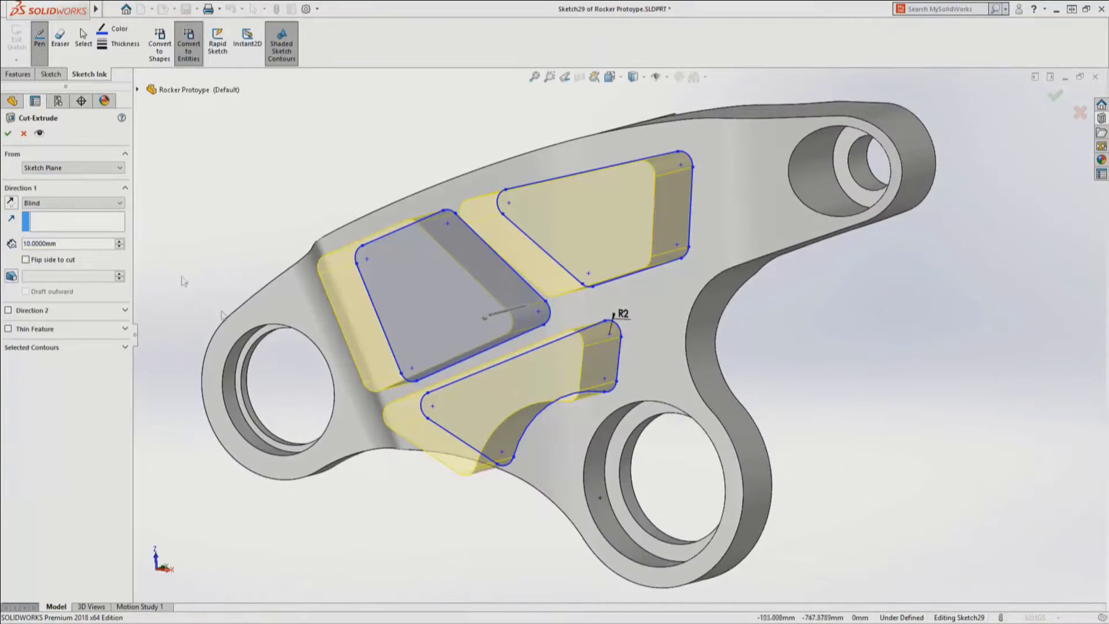
pyautogui.click(95, 203)
pyautogui.click(72, 259)
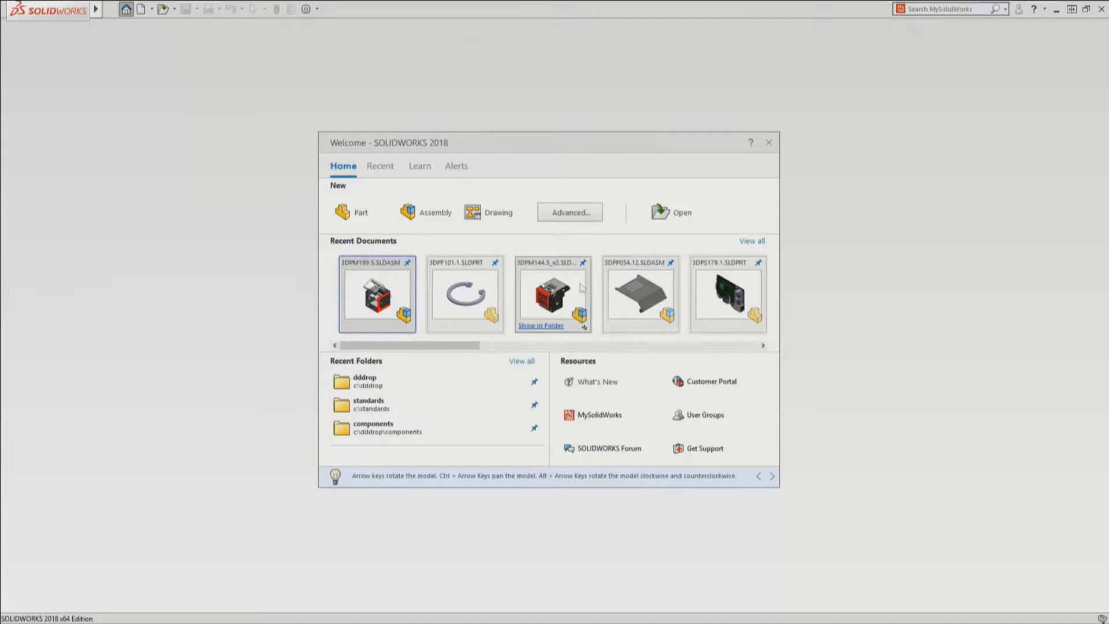
# Open recent assembly 3DPM199.5.SLDASM and move the loading progress box aside.
pyautogui.click(381, 299)
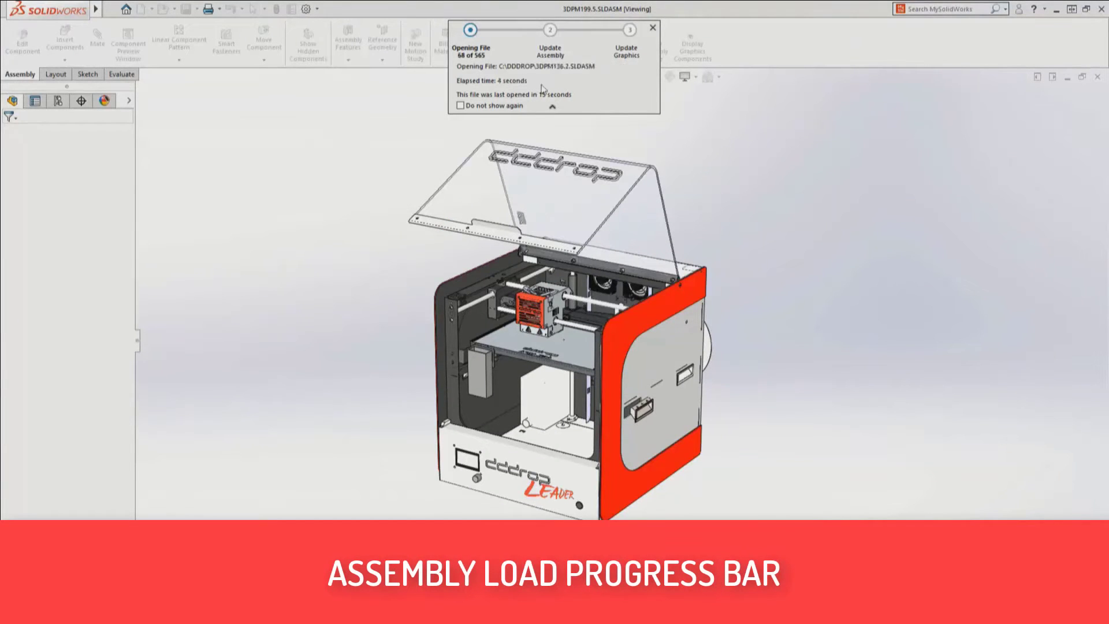
pyautogui.moveTo(588, 47); pyautogui.dragTo(905, 178)
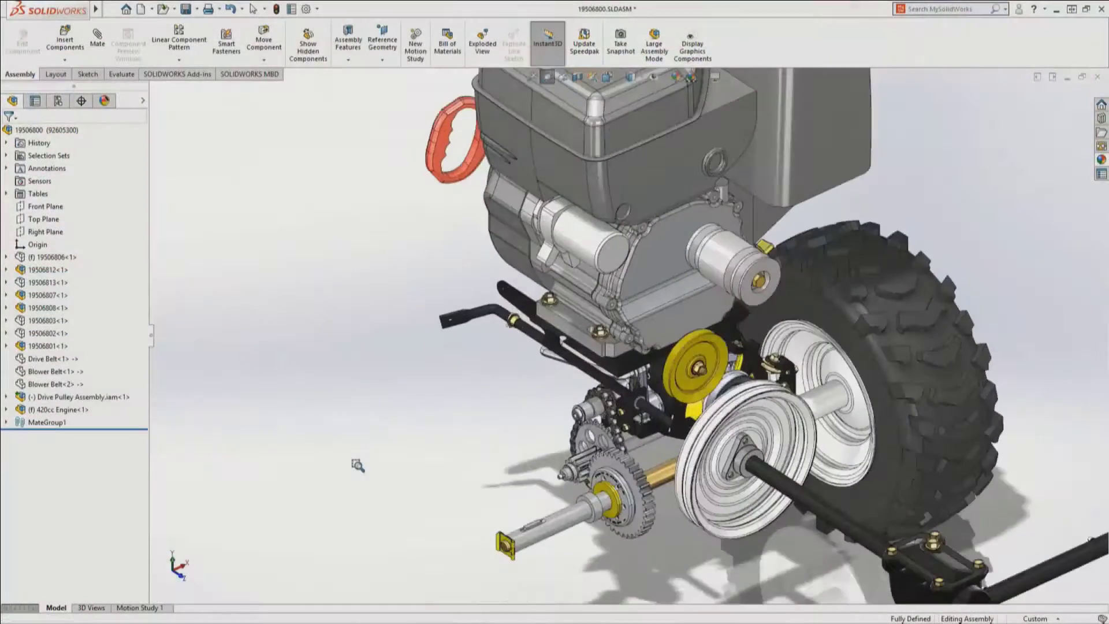
# Insert Tensioner Assembly.STEP into the assembly, showing all file types to find it.
pyautogui.click(65, 43)
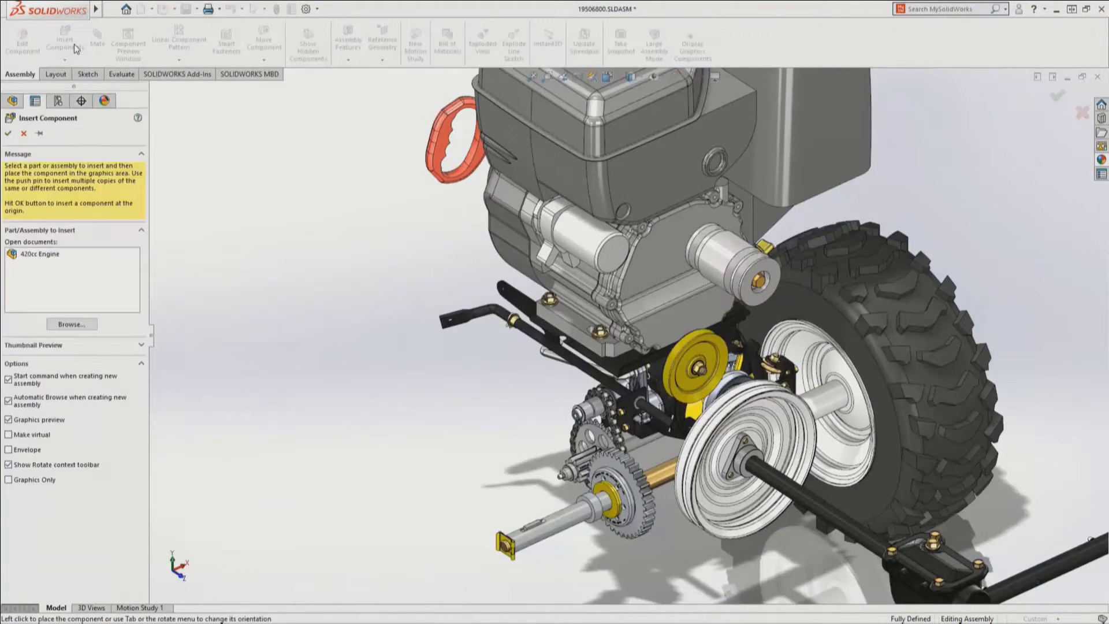
pyautogui.click(87, 327)
pyautogui.click(751, 512)
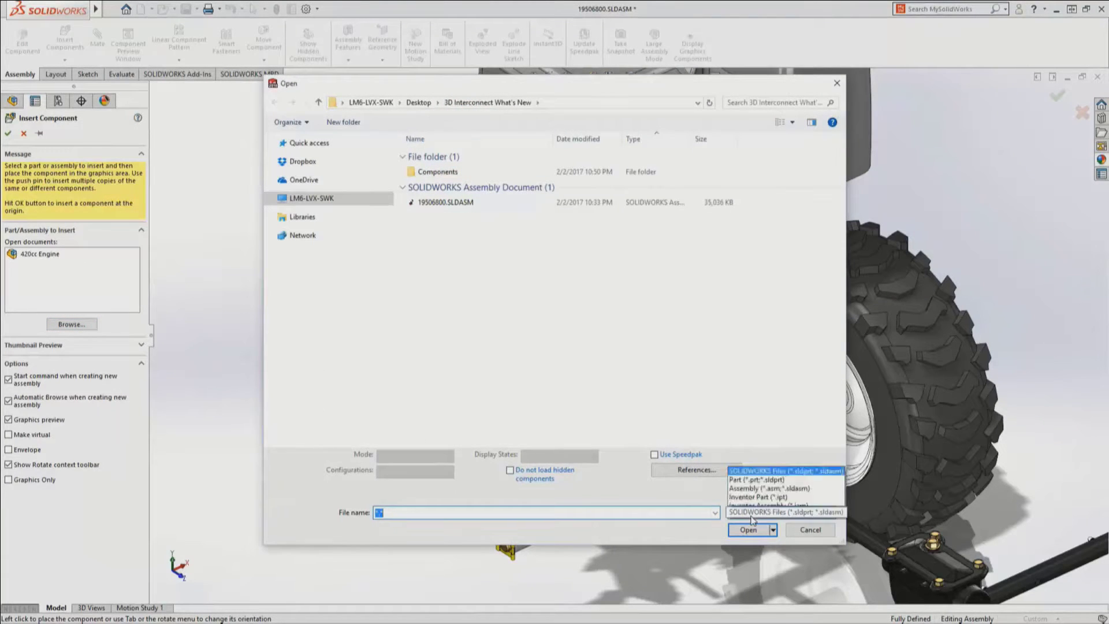
pyautogui.click(748, 505)
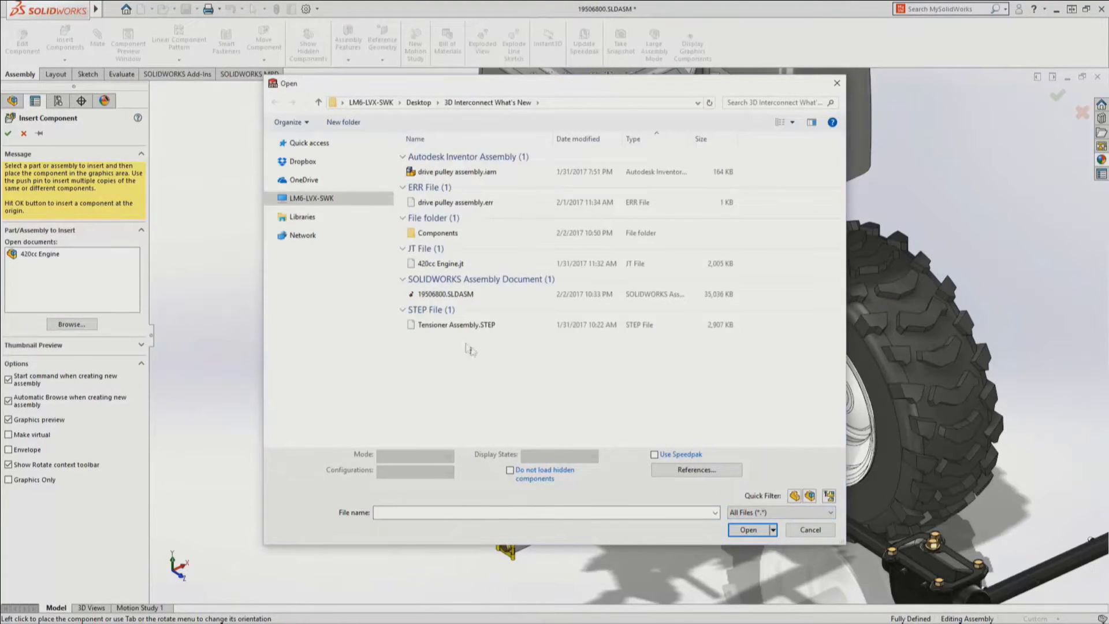
pyautogui.doubleClick(449, 327)
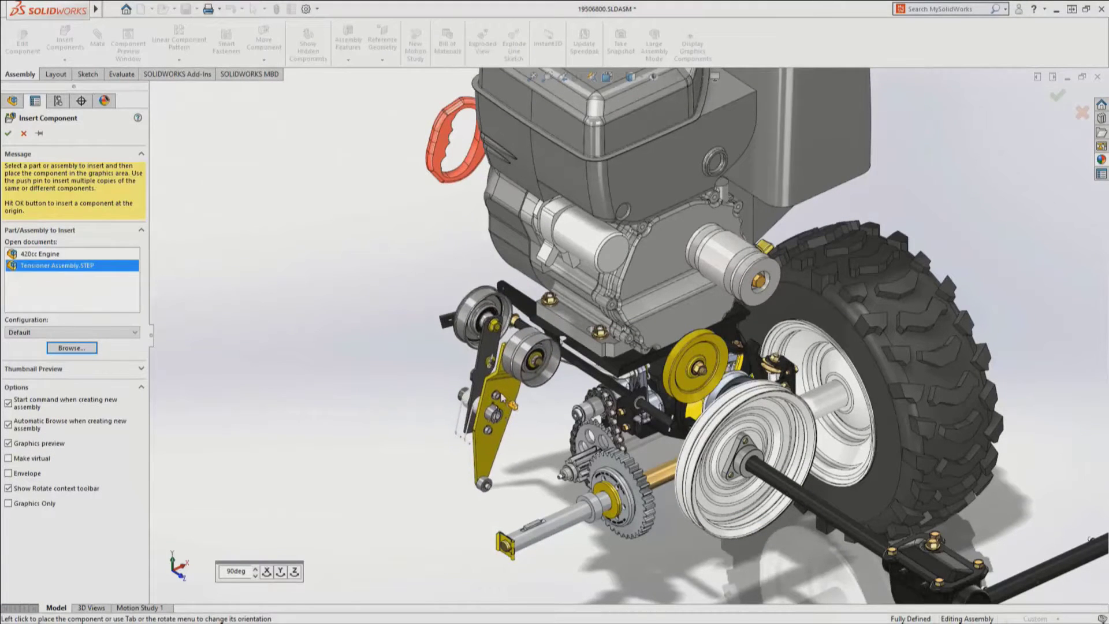
pyautogui.click(504, 399)
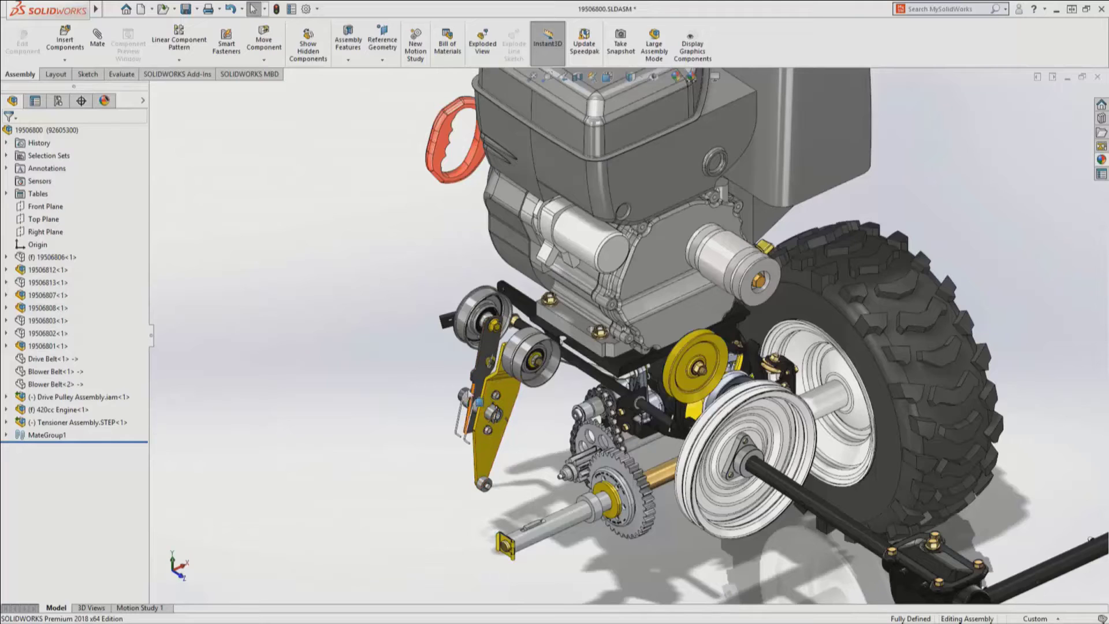
# Mate the tensioner's cylindrical face to the pulley face and expand its component tree.
pyautogui.click(462, 394)
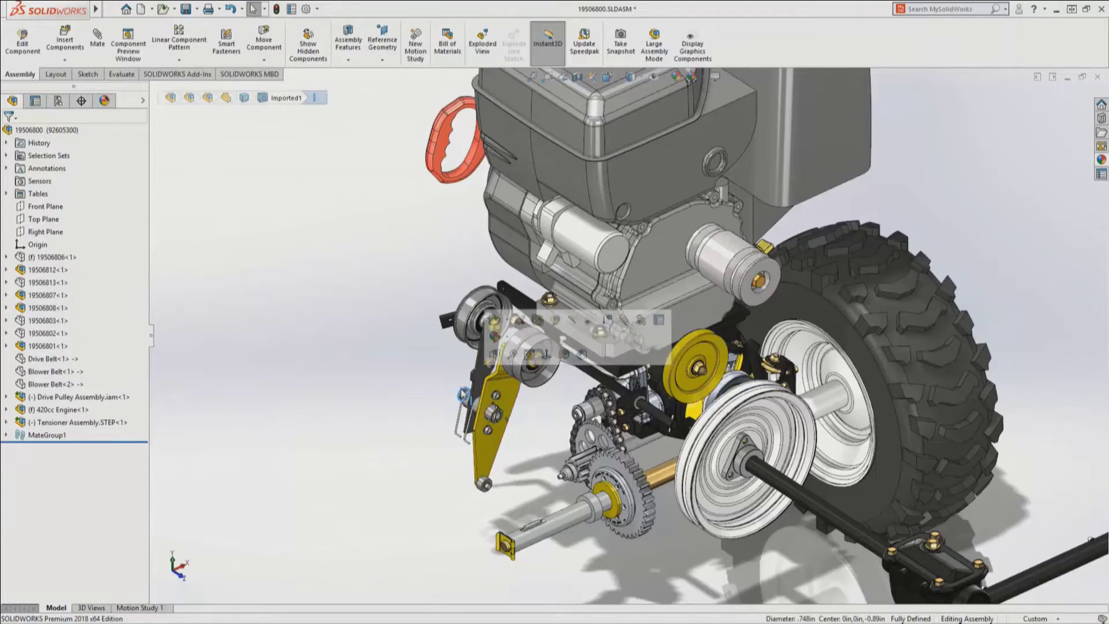
pyautogui.keyDown('ctrl'); pyautogui.click(639, 403); pyautogui.keyUp('ctrl')
pyautogui.click(712, 394)
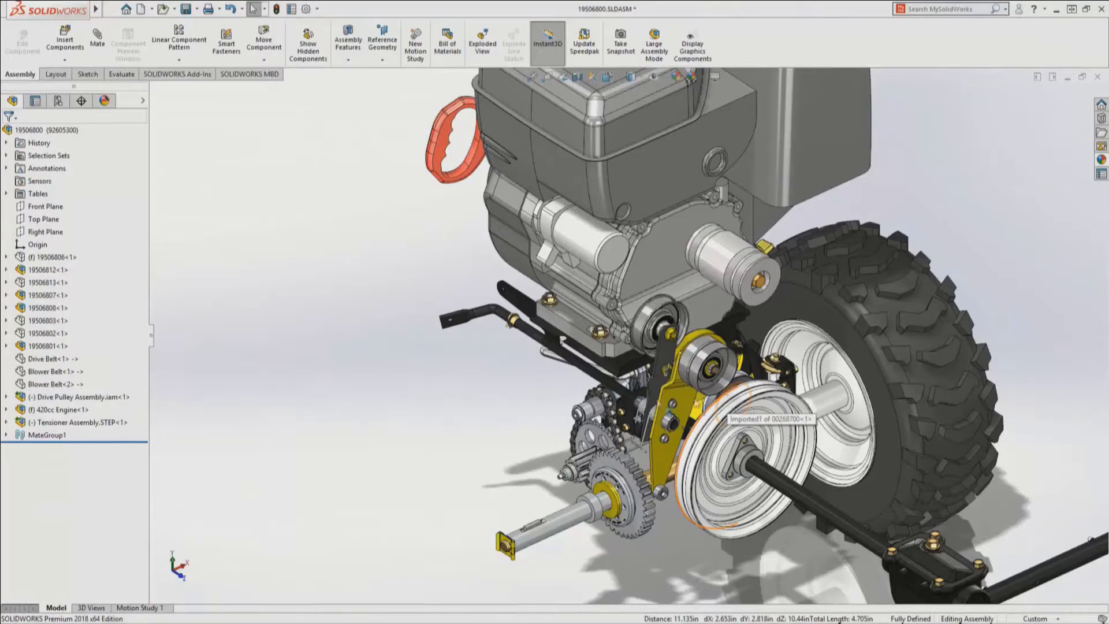
pyautogui.click(6, 422)
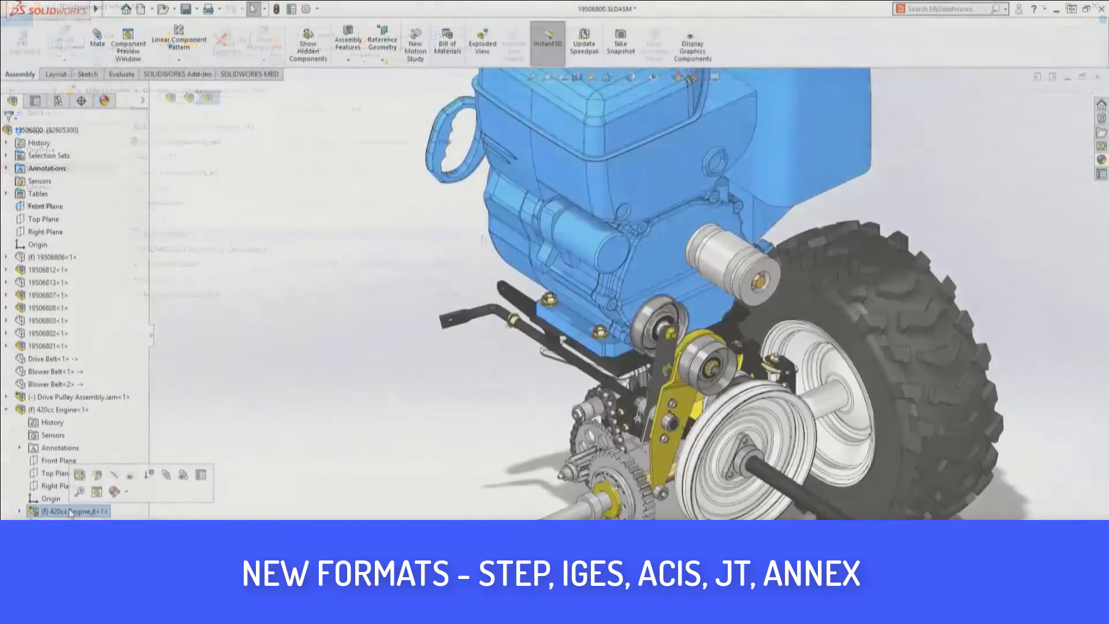
# Run Update Model on 420cc Engine.jt, then collapse its tree node.
pyautogui.rightClick(70, 513)
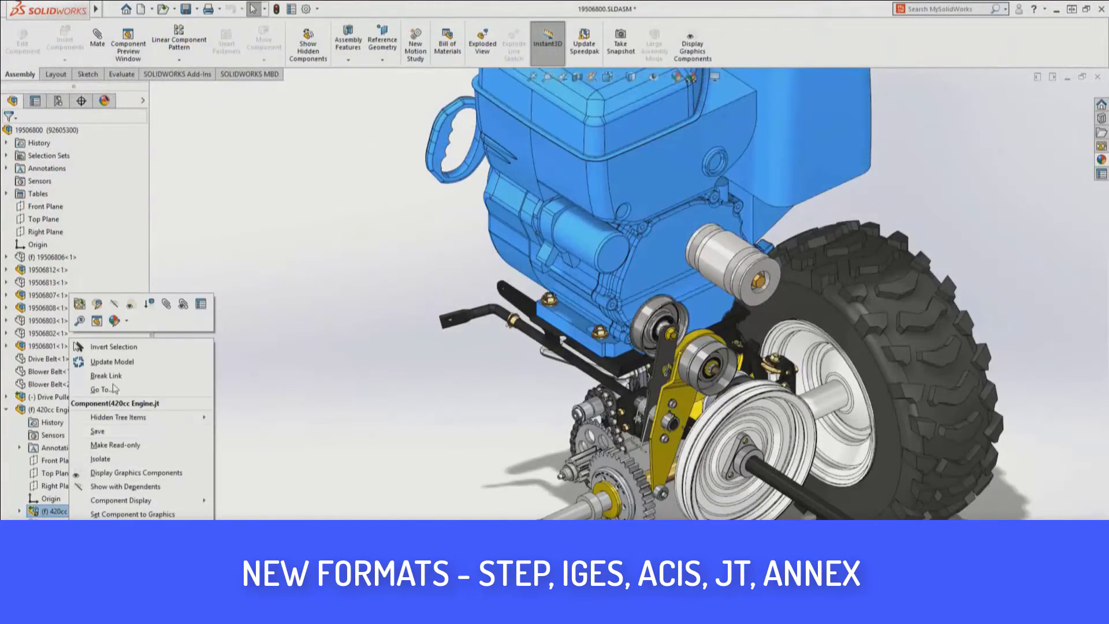
pyautogui.click(119, 364)
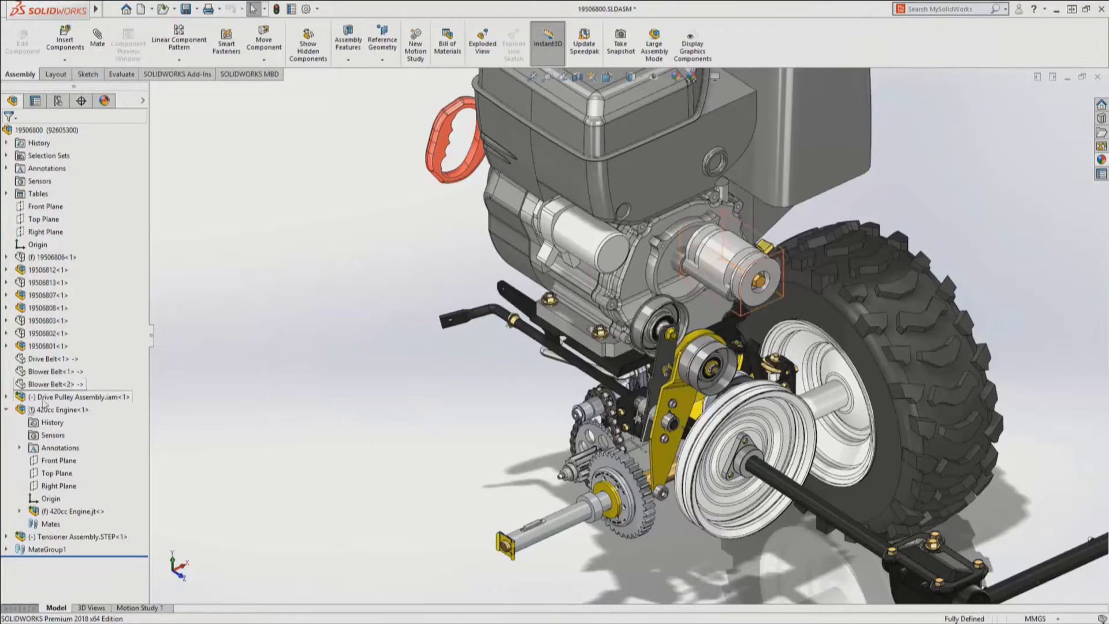
pyautogui.click(6, 409)
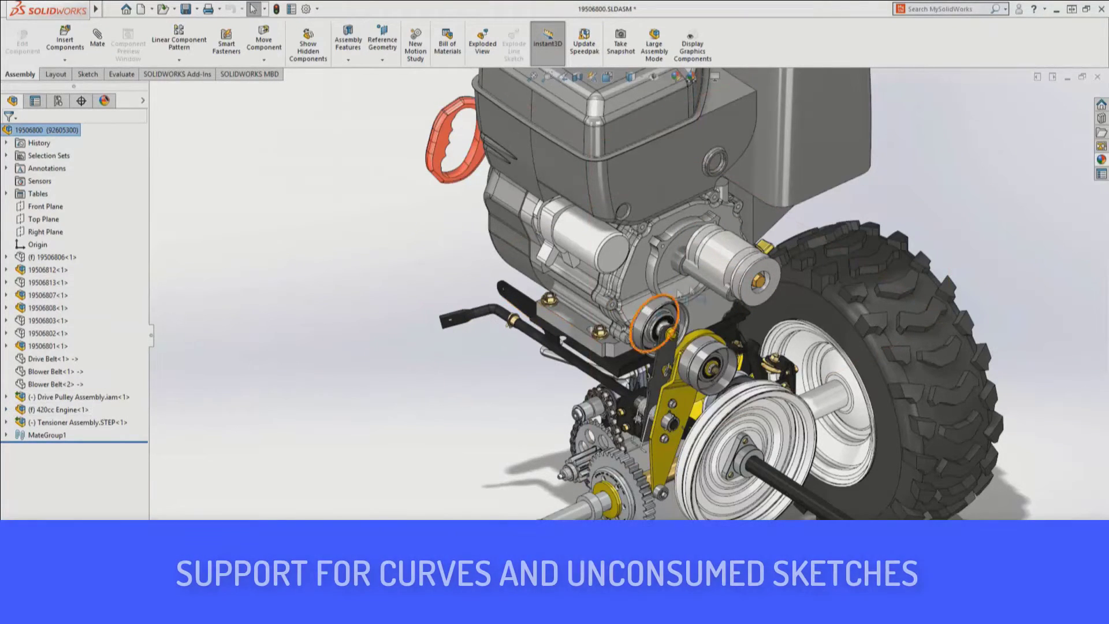
# Mate the pulley concentric to the engine shaft, show curves and apply the Belts and Pulleys display state.
pyautogui.click(711, 263)
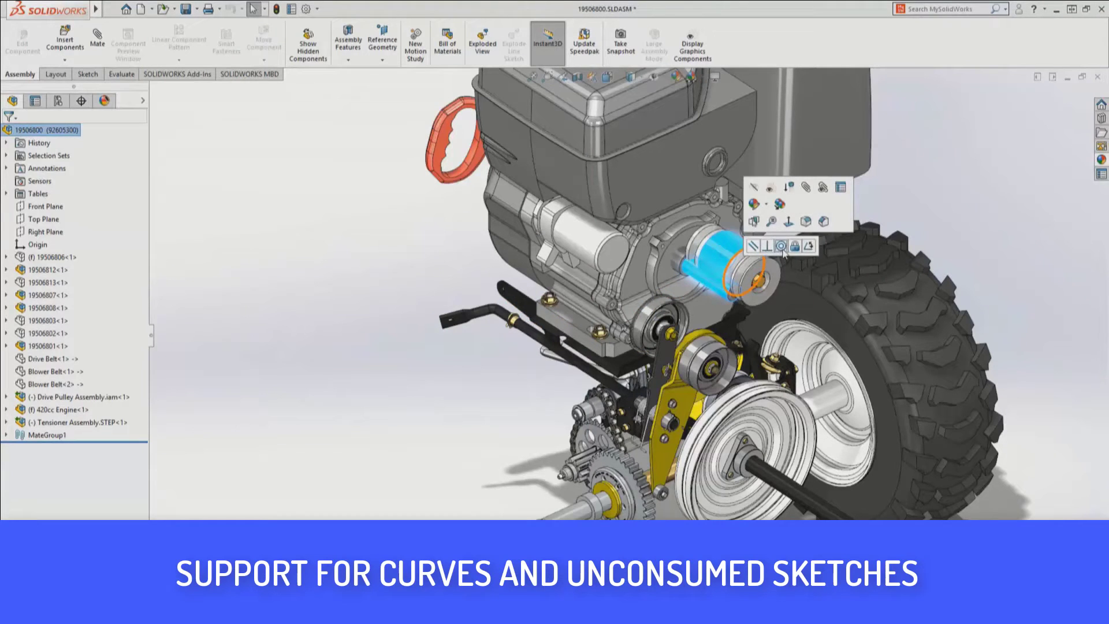
pyautogui.click(780, 247)
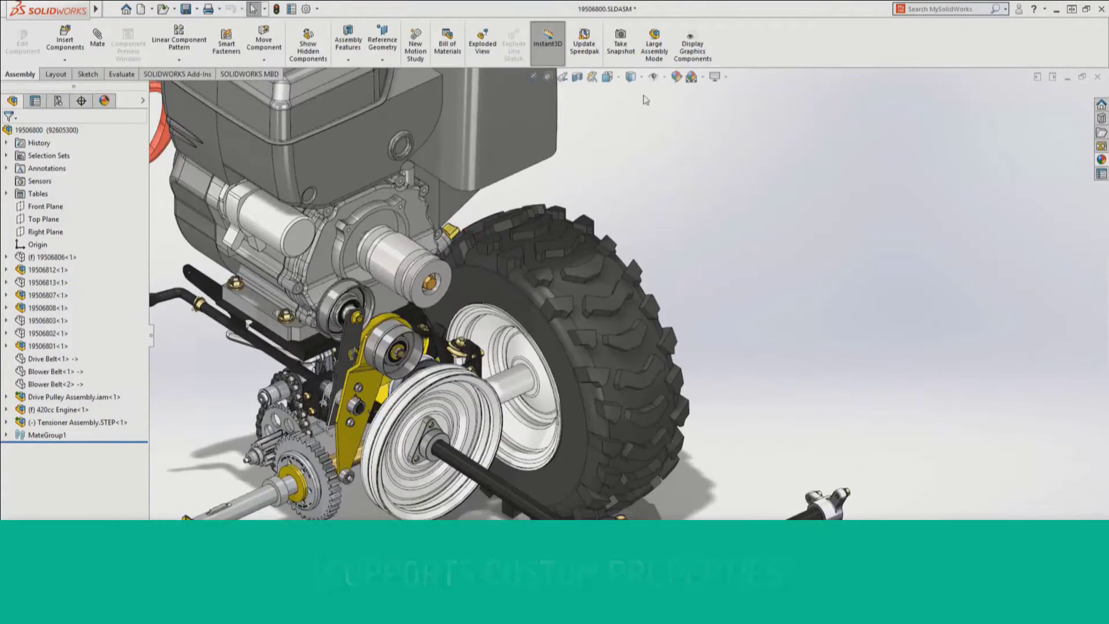
pyautogui.click(666, 78)
pyautogui.click(656, 159)
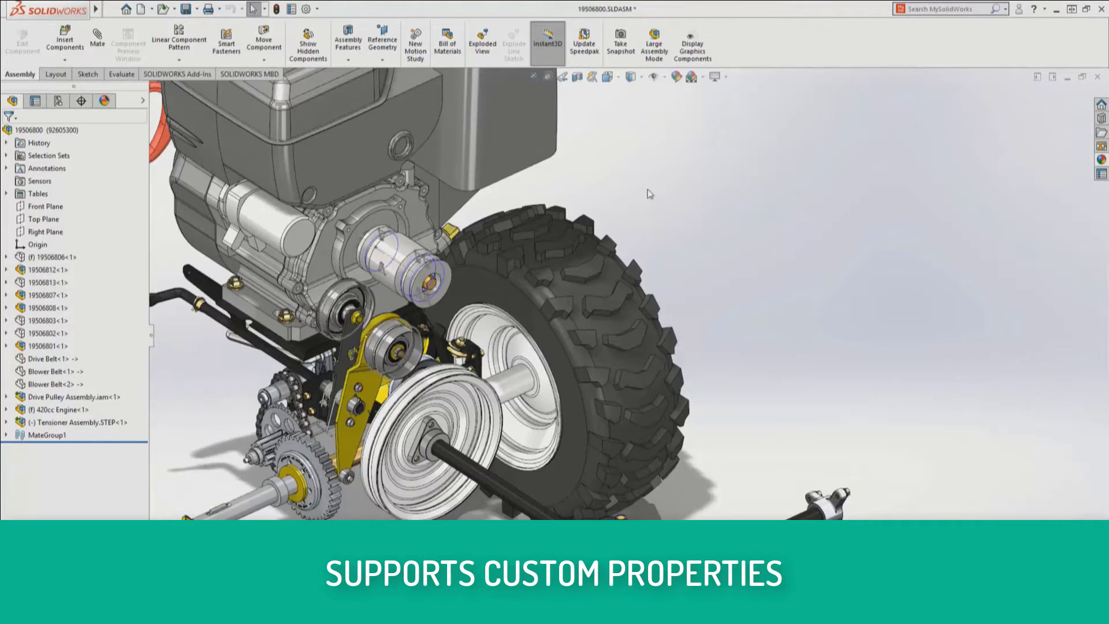
pyautogui.click(145, 103)
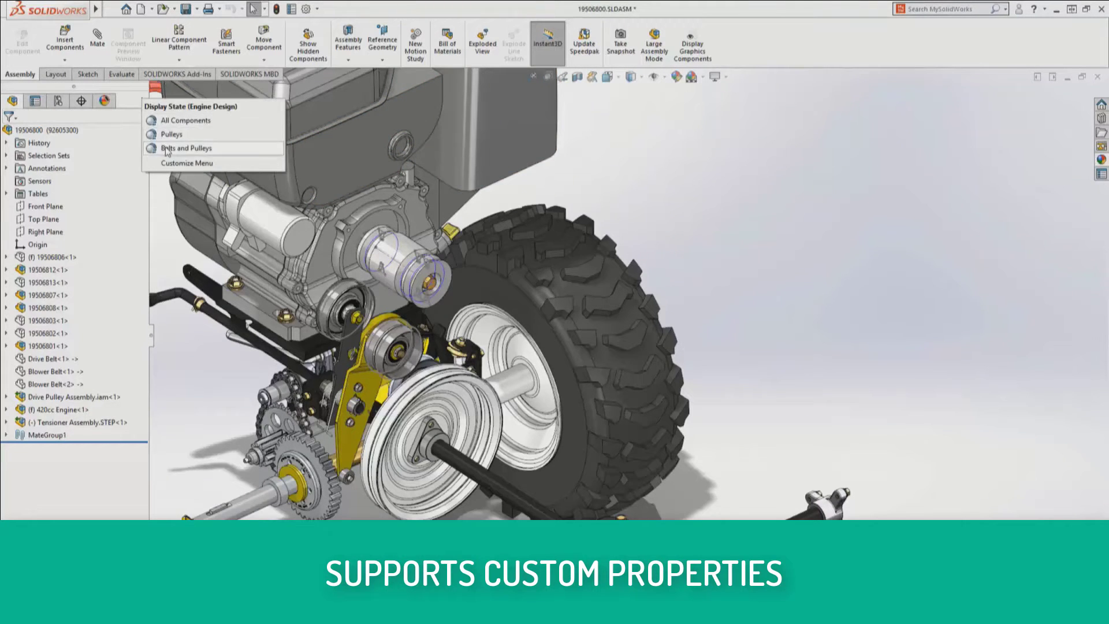
pyautogui.click(166, 148)
# Fully define the Drive Belt sketch by relating its arc to the pulley geometry.
pyautogui.click(391, 283)
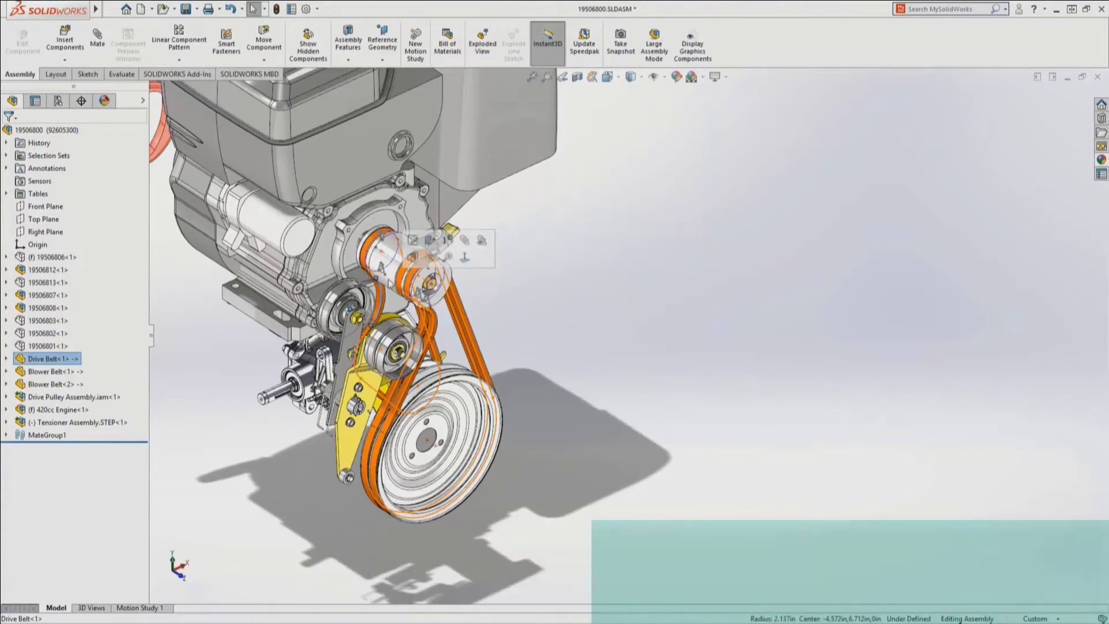
pyautogui.doubleClick(391, 283)
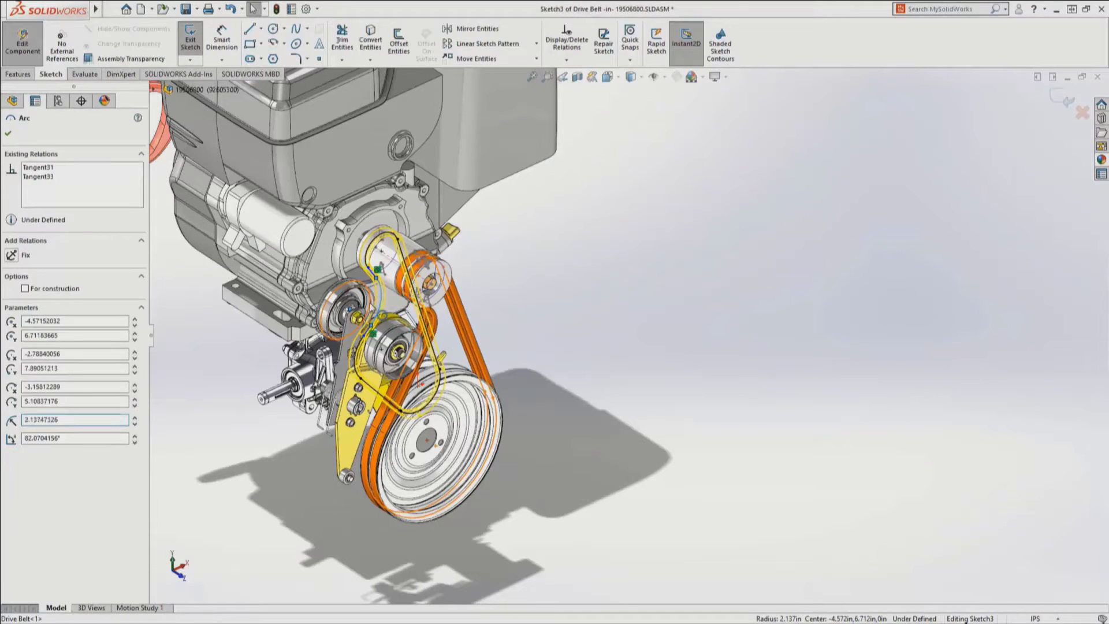
pyautogui.keyDown('ctrl'); pyautogui.click(405, 277); pyautogui.keyUp('ctrl')
pyautogui.click(495, 258)
pyautogui.click(502, 264)
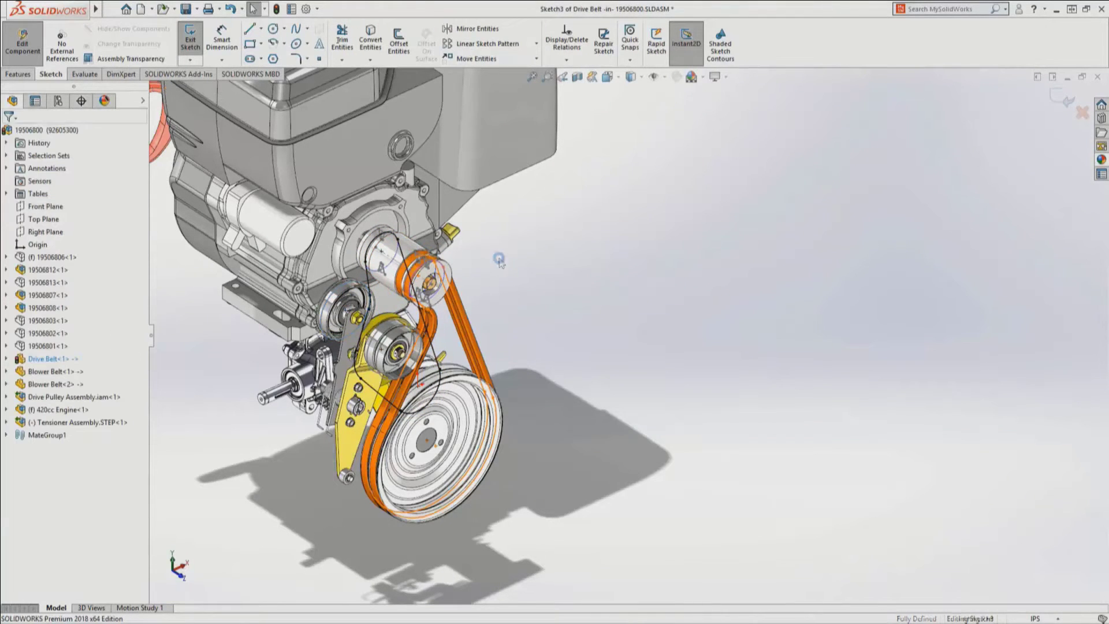
pyautogui.hotkey('ctrl', 'b')
# Make Blower Belt arc Arc24 coradial with the tensioner arc and exit the sketch.
pyautogui.doubleClick(452, 308)
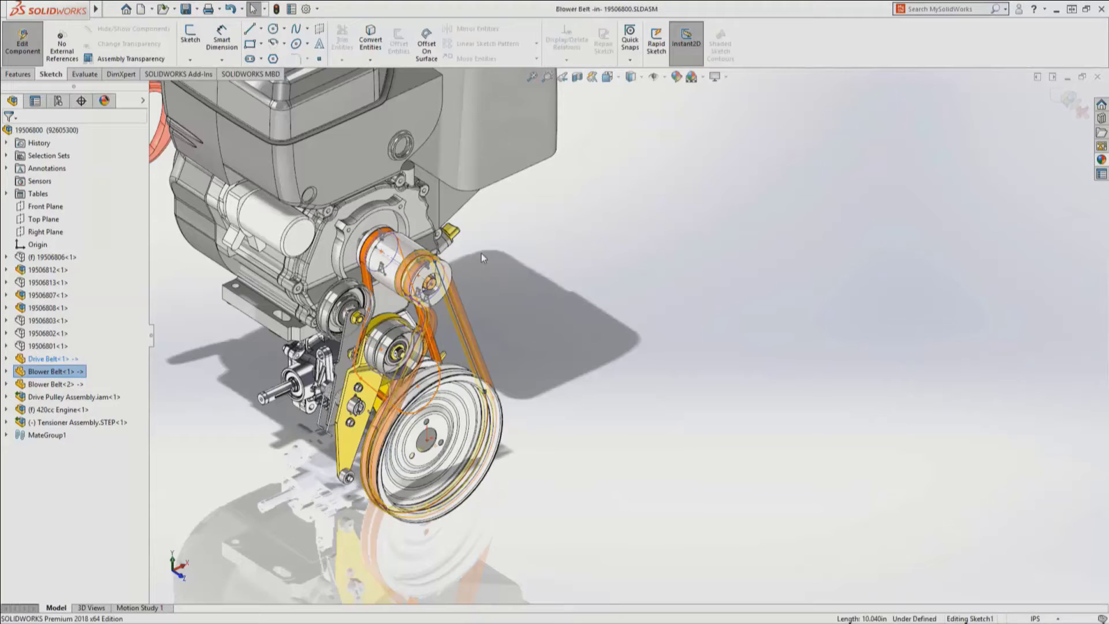
pyautogui.click(435, 328)
pyautogui.keyDown('ctrl'); pyautogui.click(432, 303); pyautogui.keyUp('ctrl')
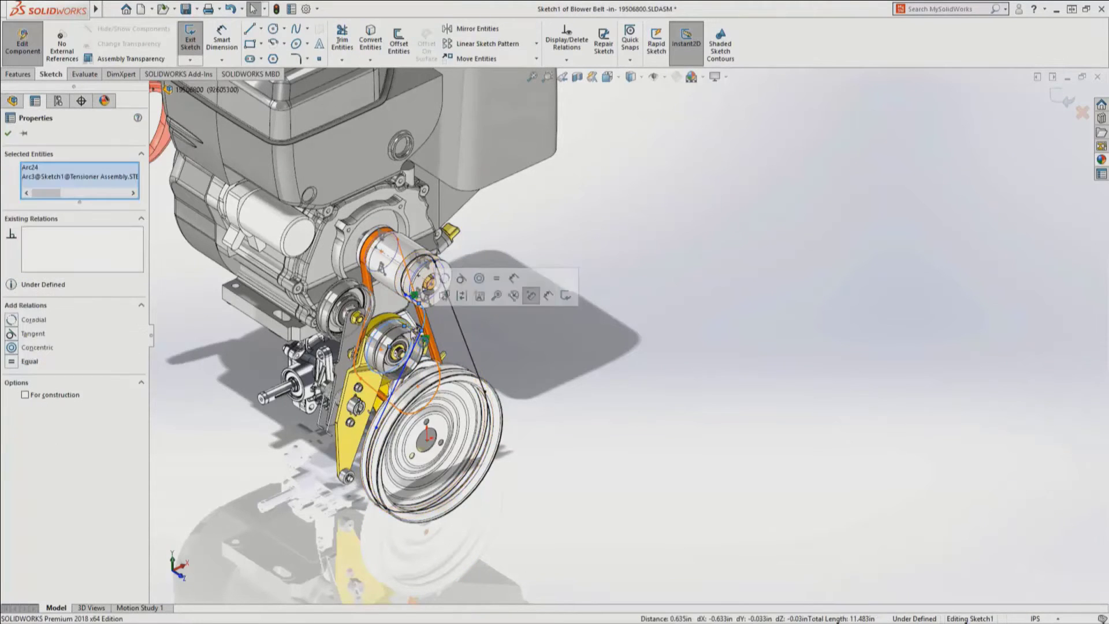
pyautogui.click(448, 281)
pyautogui.hotkey('ctrl', 'b')
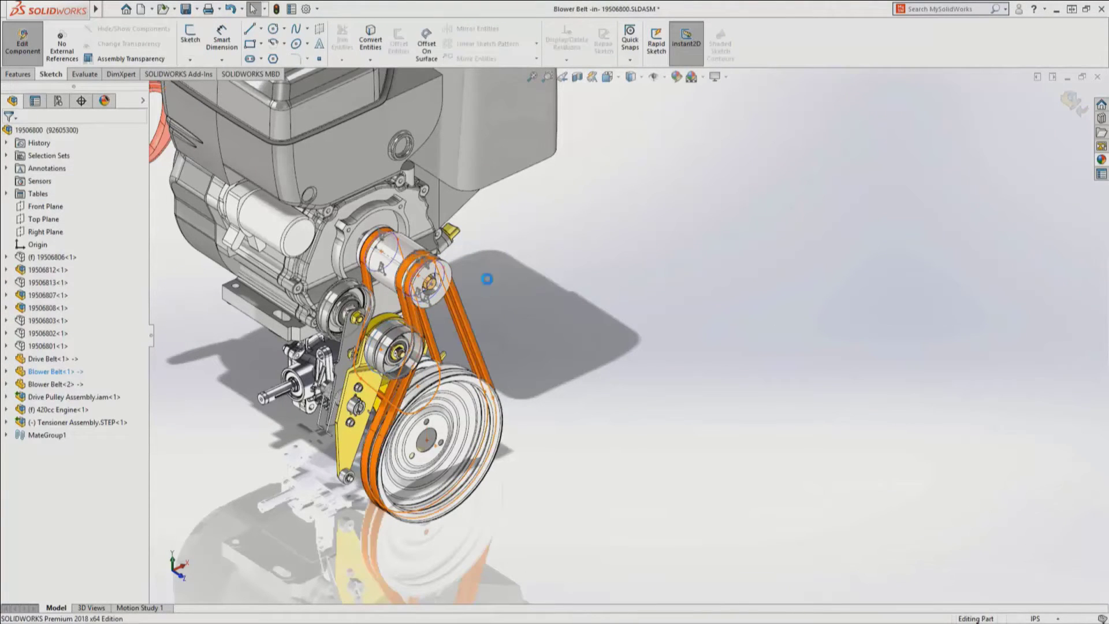
pyautogui.rightClick(491, 279)
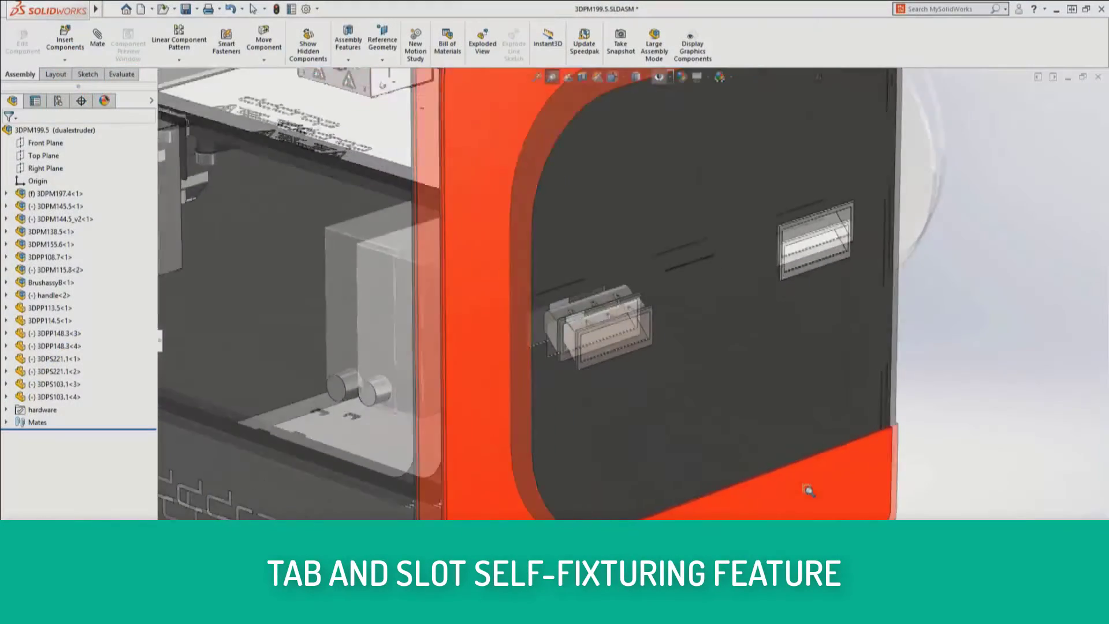
# Add a Coincident mate between the handle face and the side_handle face.
pyautogui.scroll(-3, 559, 297)
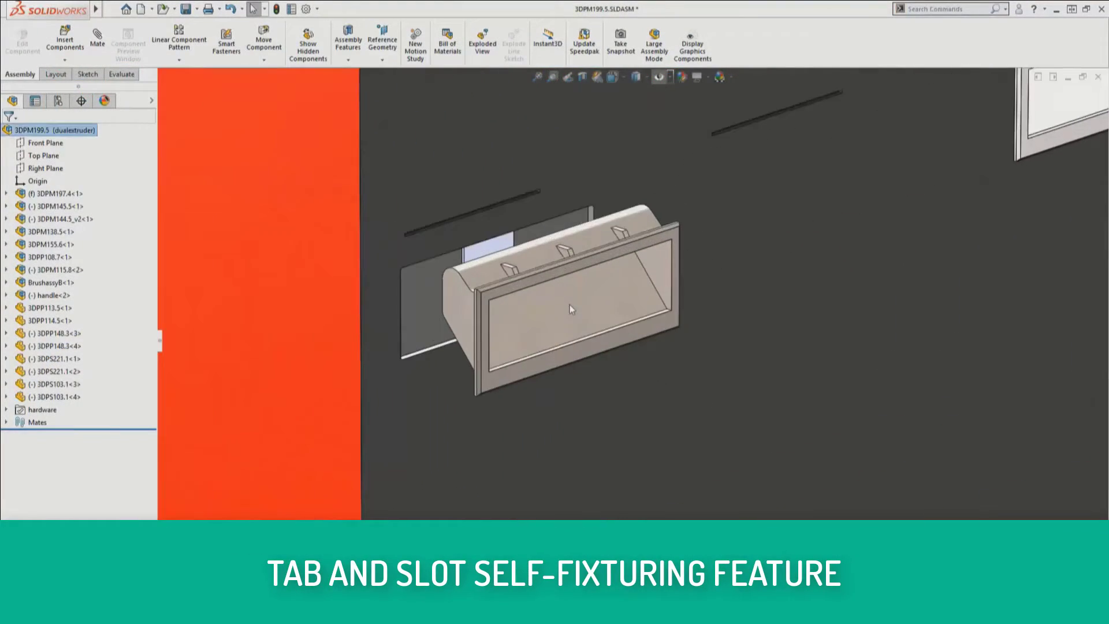
pyautogui.click(477, 439)
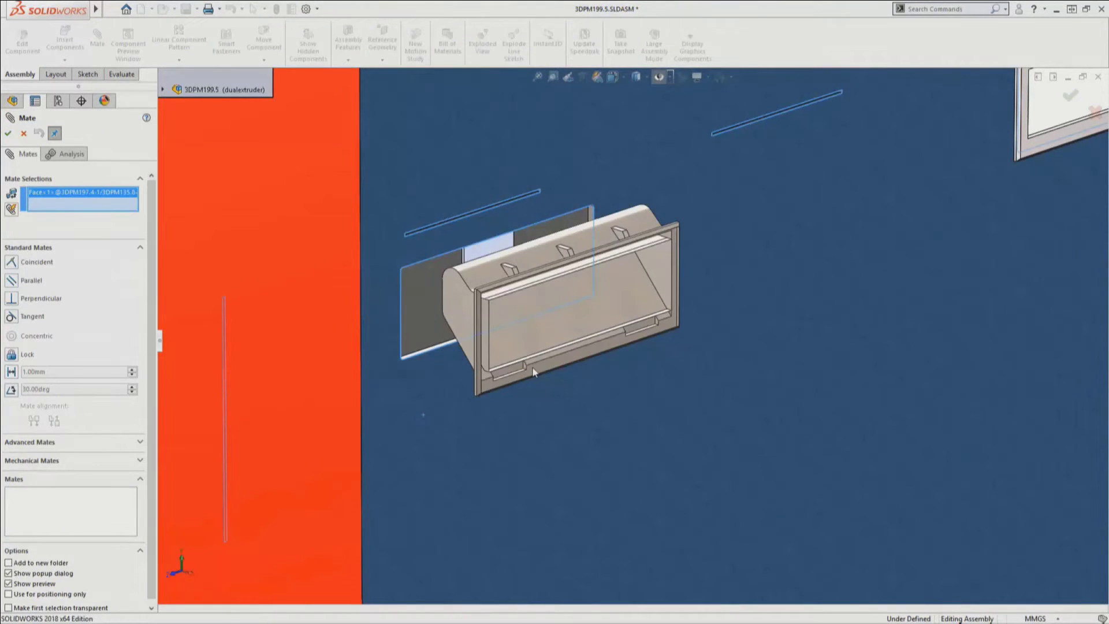
pyautogui.scroll(3, 556, 362)
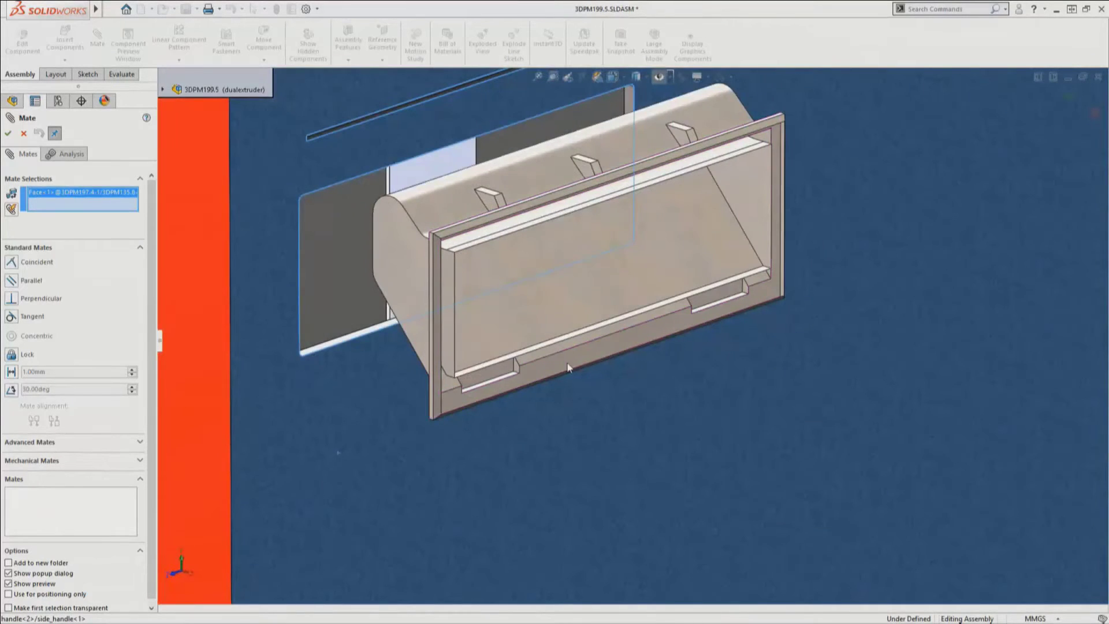
pyautogui.click(568, 367)
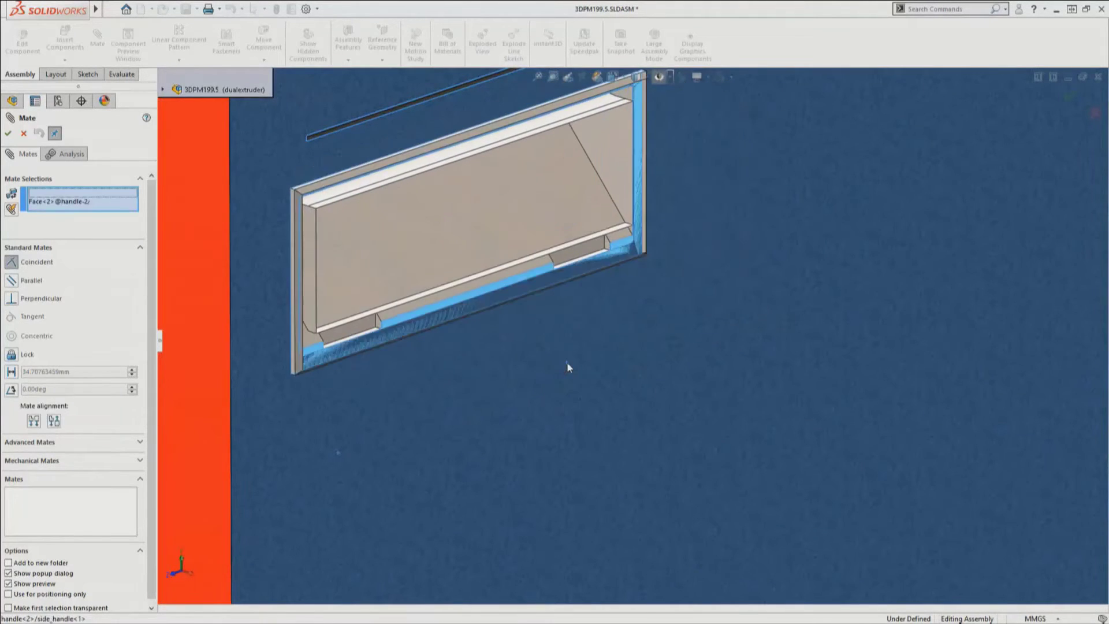
pyautogui.press('Return')
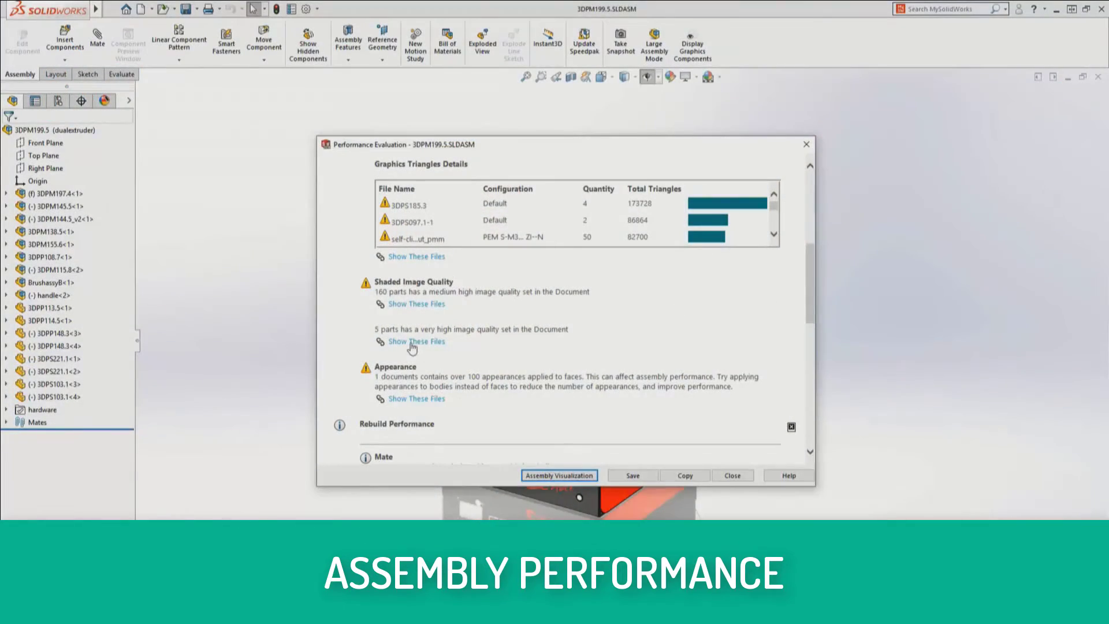
# List the very-high image quality parts, then colour components by SW-Rebuild Time in Assembly Visualization.
pyautogui.click(412, 342)
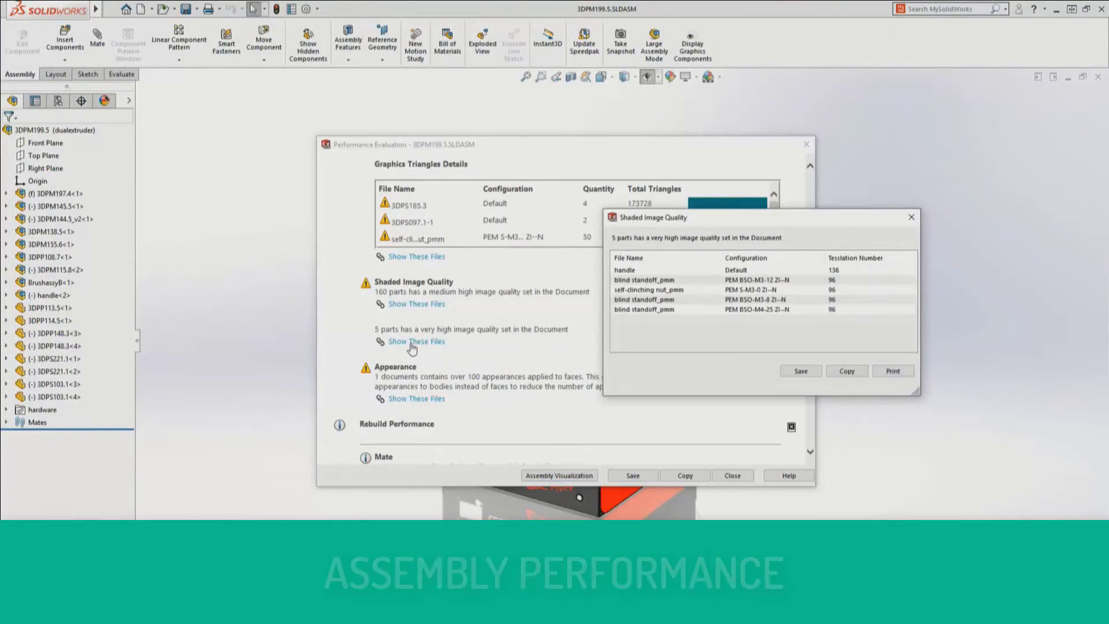
pyautogui.click(912, 218)
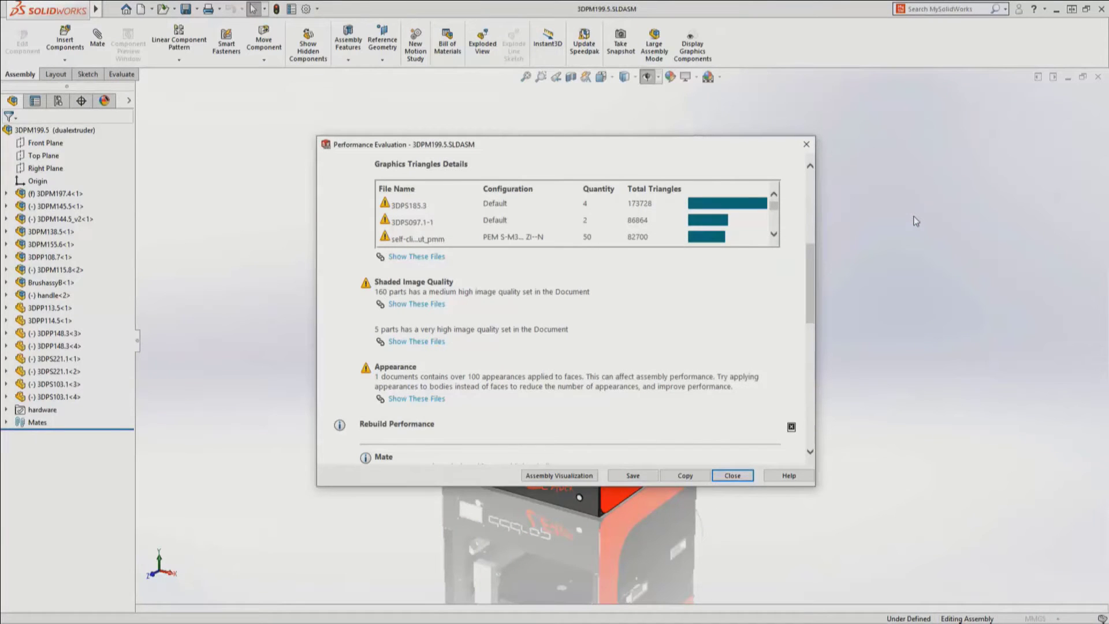
pyautogui.click(557, 476)
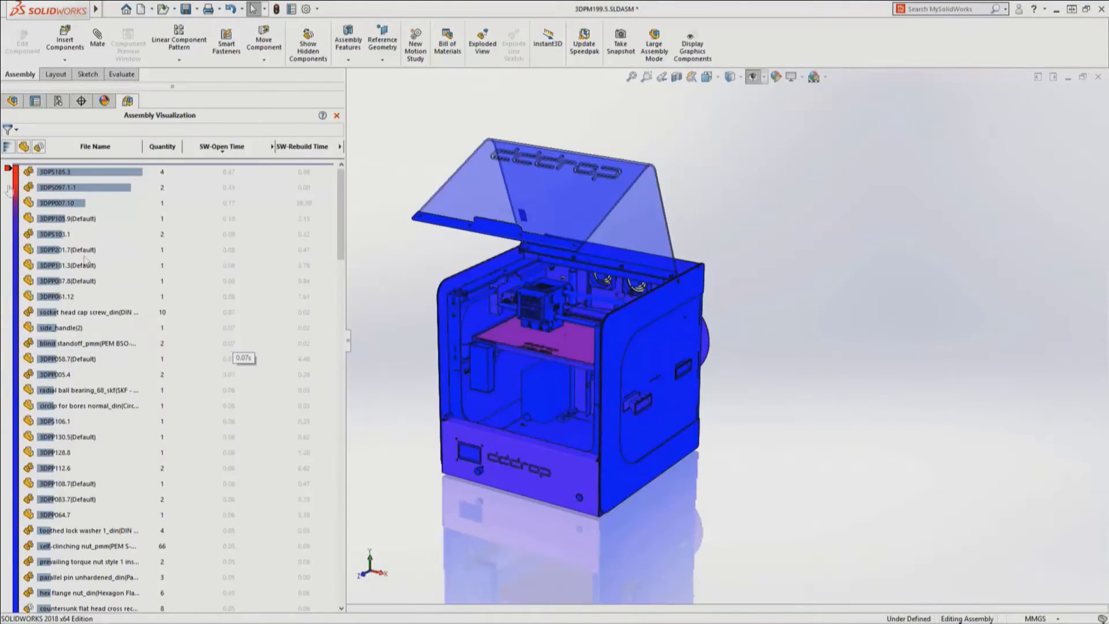
pyautogui.moveTo(8, 207); pyautogui.dragTo(7, 264)
pyautogui.moveTo(520, 379)
pyautogui.mouseDown(button='middle')
pyautogui.moveTo(431, 378)
pyautogui.moveTo(640, 374)
pyautogui.mouseUp(button='middle')
pyautogui.click(309, 146)
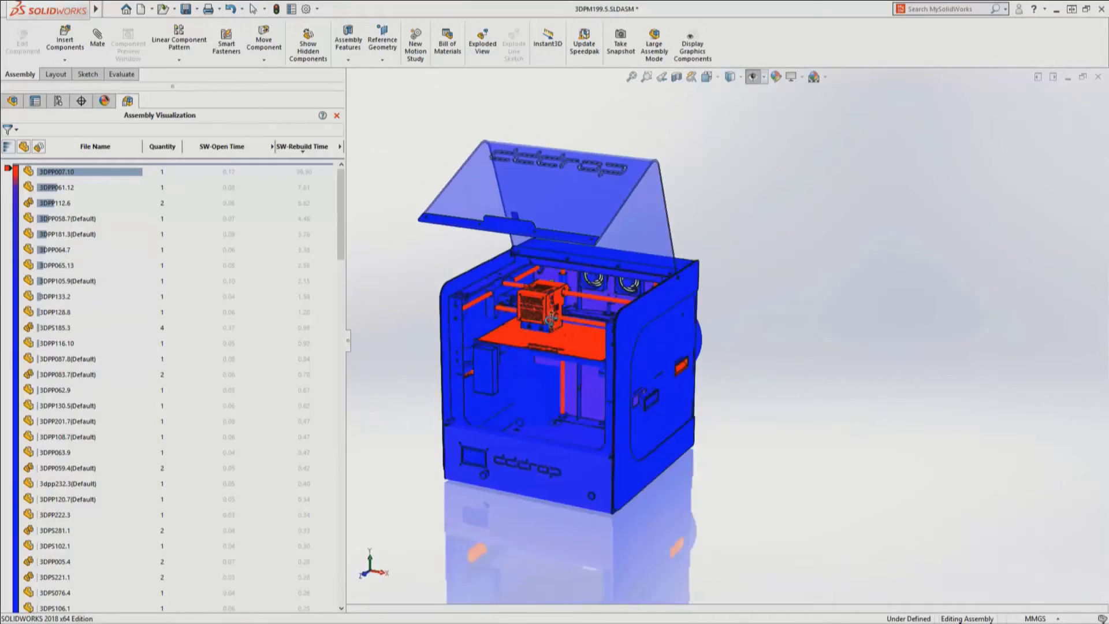
pyautogui.scroll(-5, 546, 303)
pyautogui.press('f')
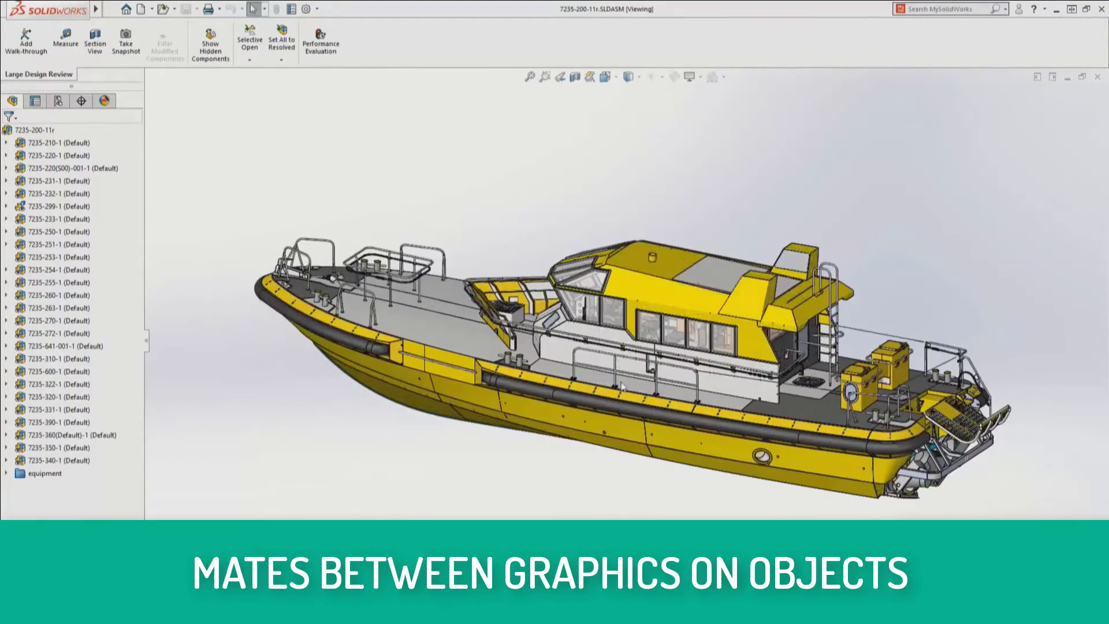
# Section the boat to inspect the engine room, then drag the swim platform down to deploy it.
pyautogui.click(576, 78)
pyautogui.scroll(-10, 720, 414)
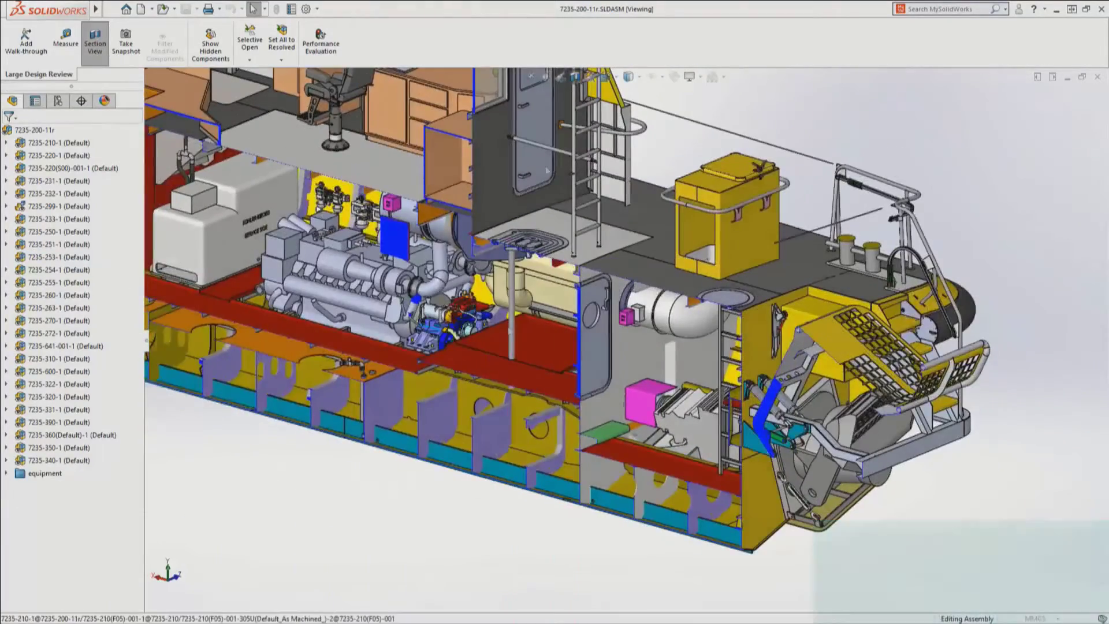
pyautogui.click(576, 77)
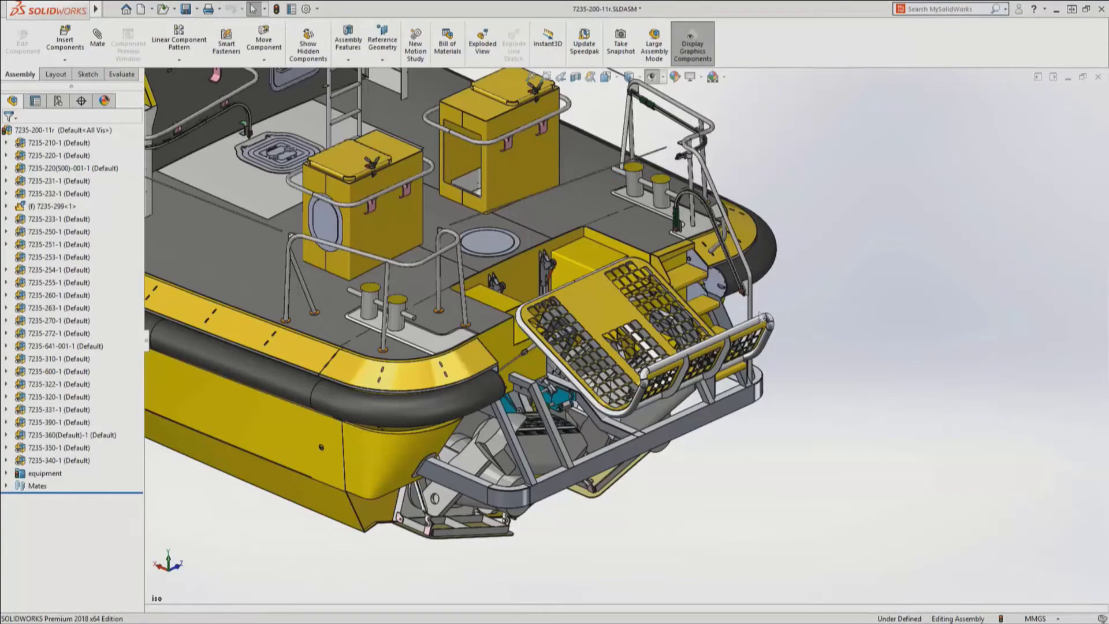
pyautogui.moveTo(764, 324); pyautogui.dragTo(616, 491)
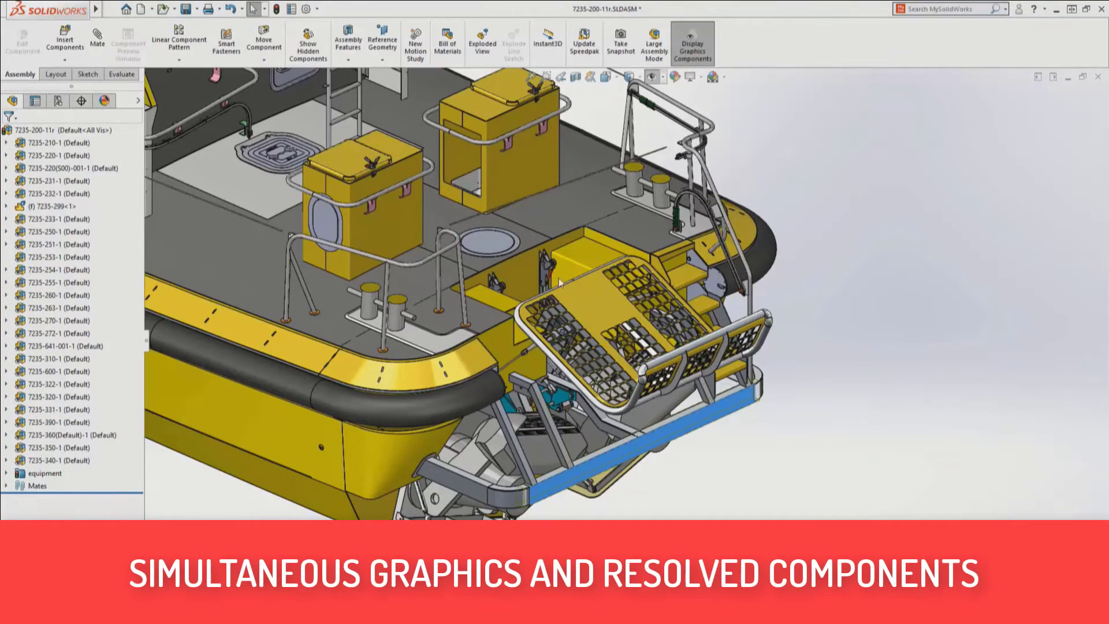
# Set the platform's graphics components to resolved and turn off Display Graphics Components.
pyautogui.rightClick(525, 264)
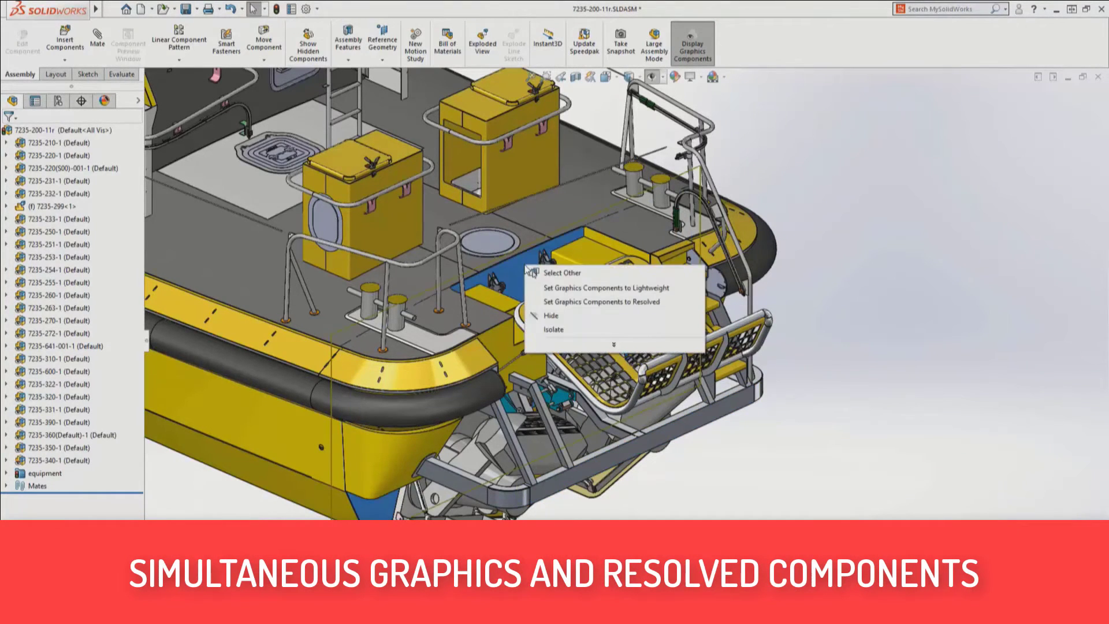
pyautogui.click(559, 302)
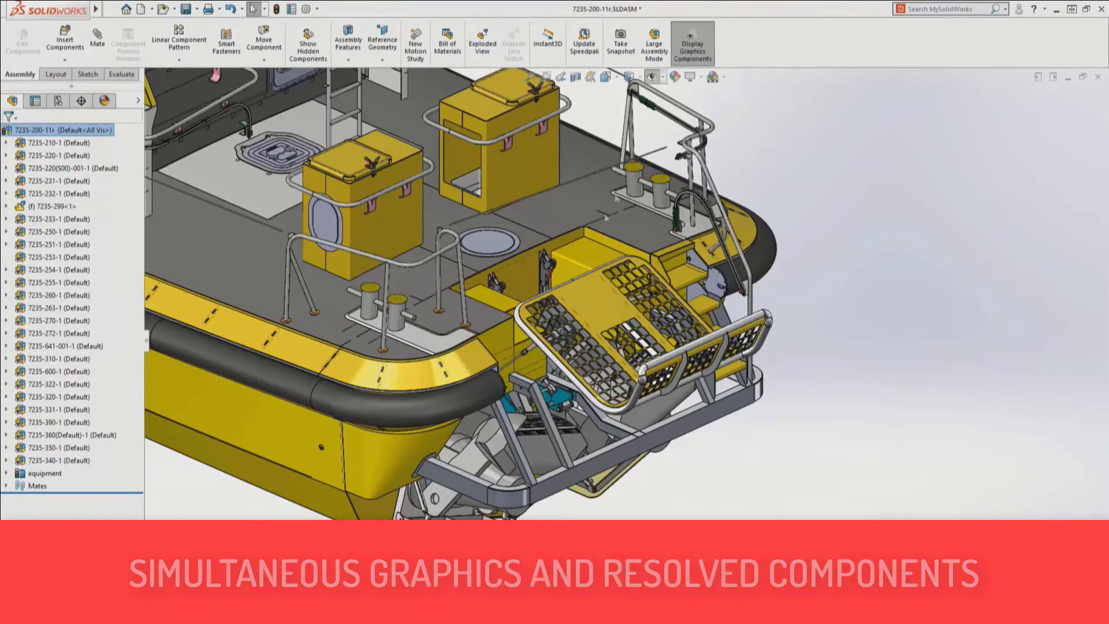
pyautogui.click(699, 53)
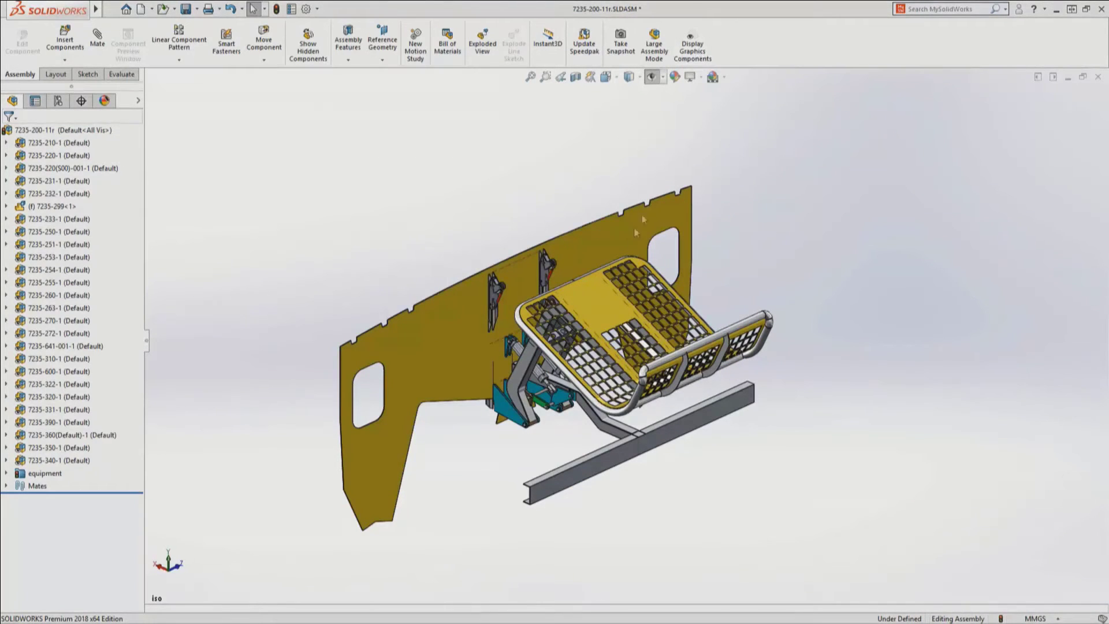
pyautogui.moveTo(539, 399); pyautogui.dragTo(578, 404, button='middle')
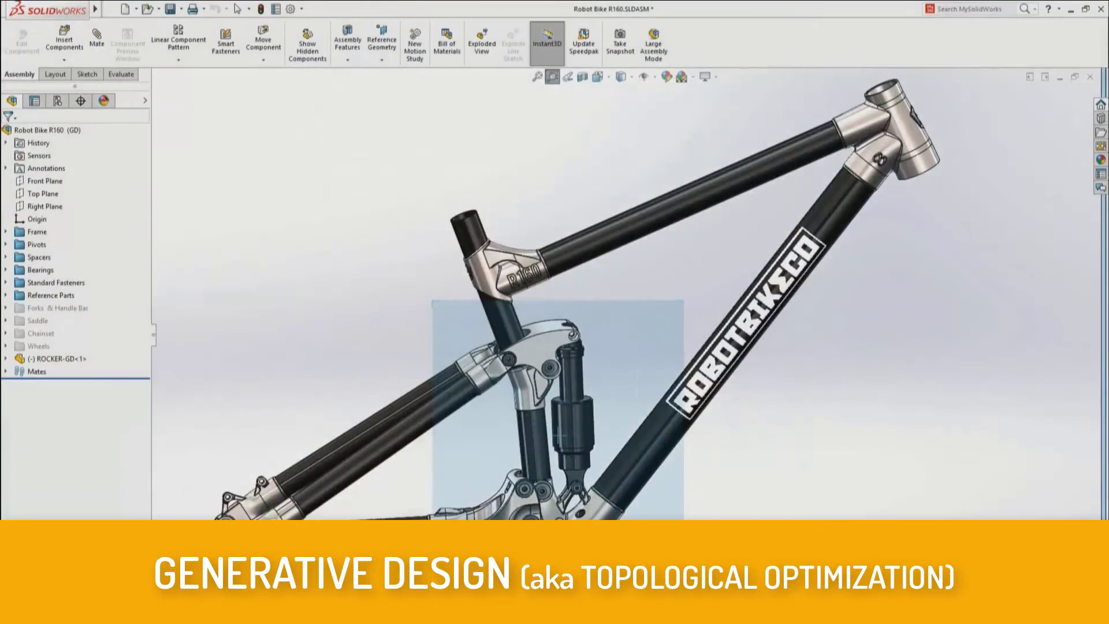
# Zoom in around the shock, drag the rocker to flex the rear suspension, then zoom in further.
pyautogui.moveTo(557, 436); pyautogui.dragTo(559, 439)
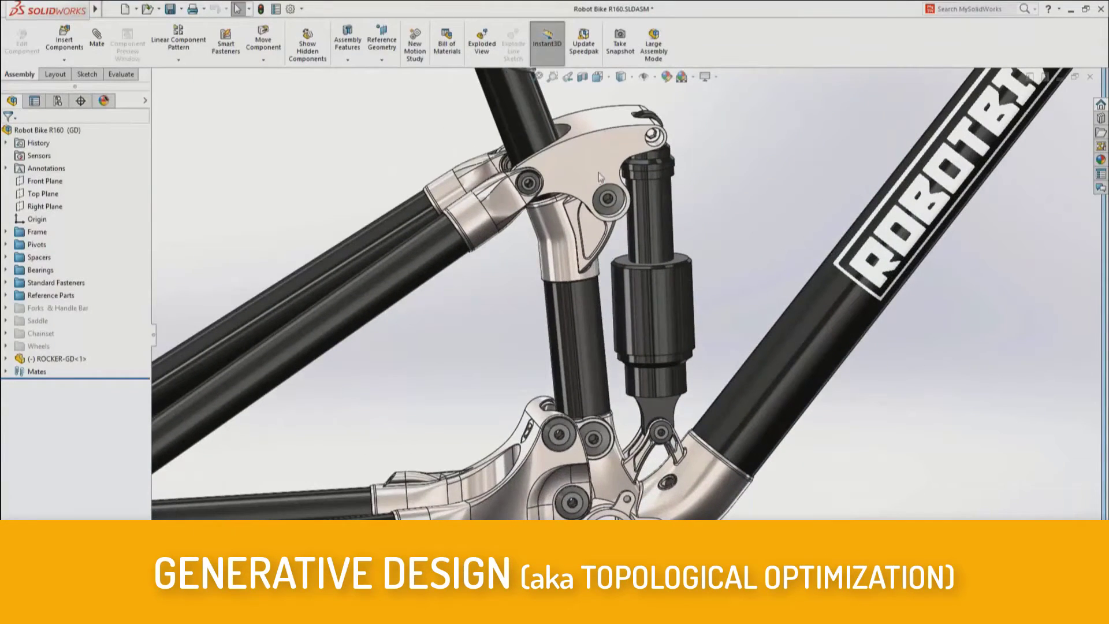
pyautogui.moveTo(609, 134)
pyautogui.mouseDown()
pyautogui.moveTo(630, 104)
pyautogui.moveTo(621, 124)
pyautogui.moveTo(647, 101)
pyautogui.moveTo(633, 145)
pyautogui.moveTo(618, 124)
pyautogui.mouseUp()
pyautogui.press('Escape')
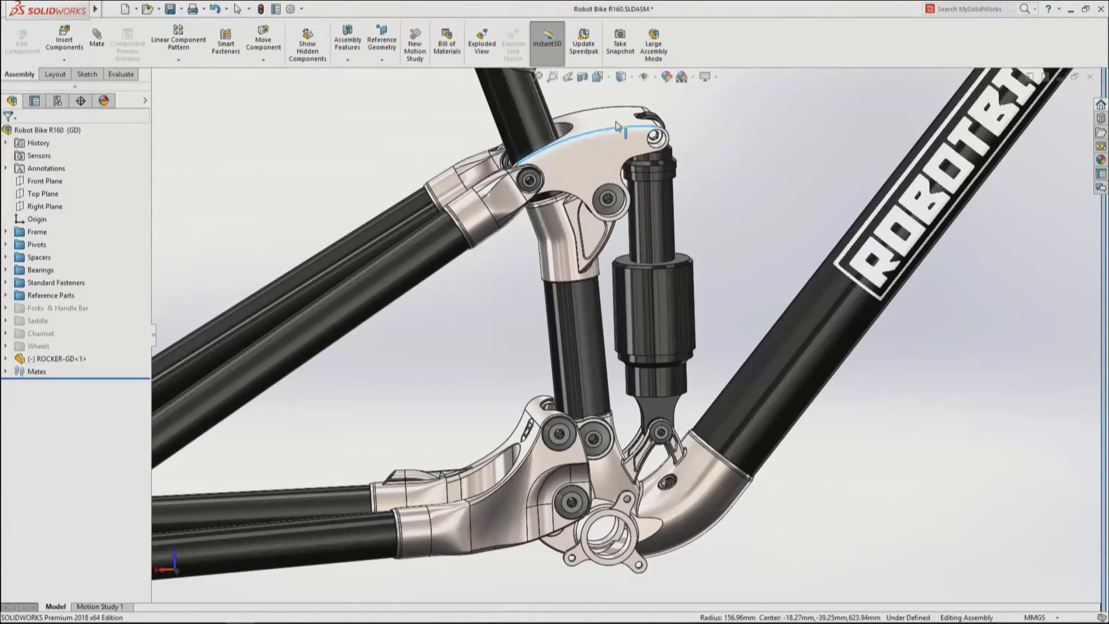
pyautogui.scroll(-3, 619, 125)
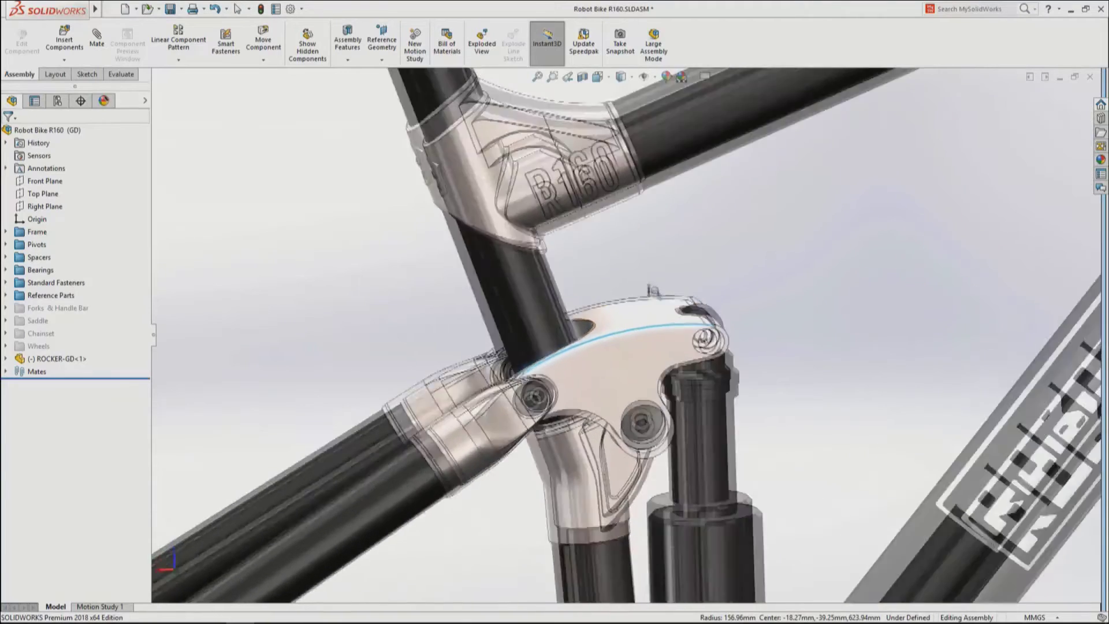
pyautogui.scroll(-2, 654, 283)
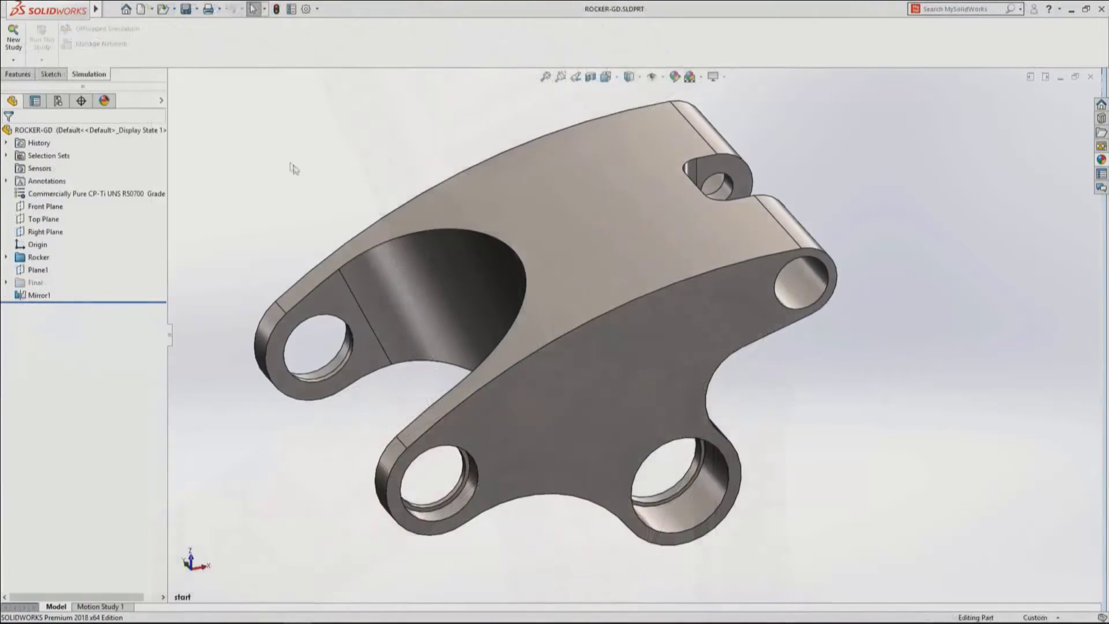
# Create a new generative design study named G1 on the rocker.
pyautogui.click(14, 60)
pyautogui.click(21, 76)
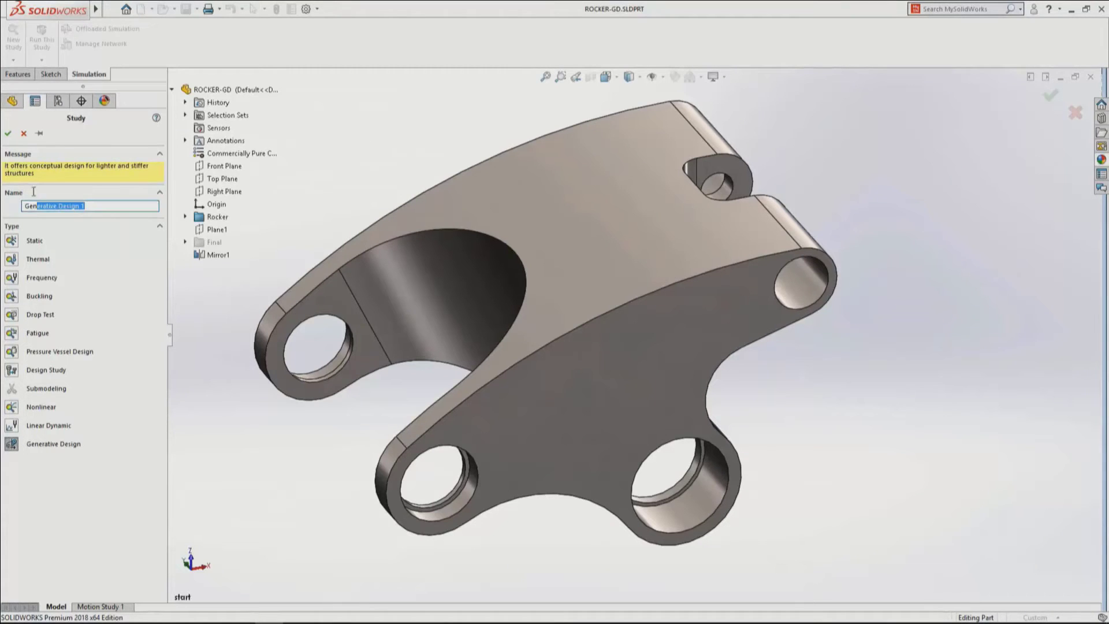
pyautogui.click(9, 134)
# Add Roller/Slider and Fixed Hinge fixtures and a 650 N force to G1.
pyautogui.rightClick(37, 297)
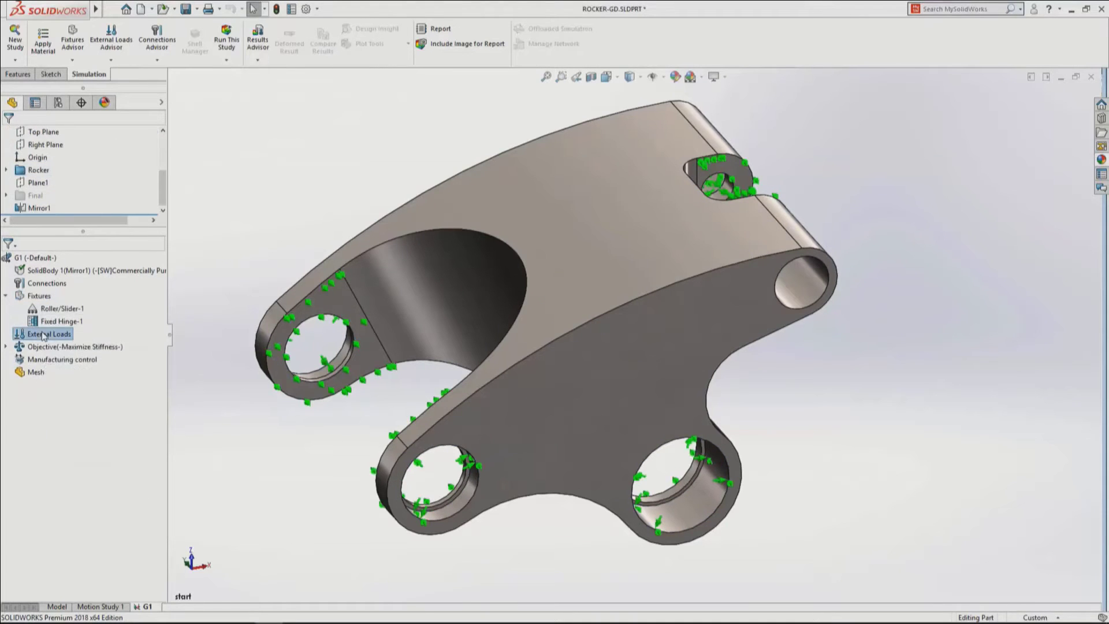
pyautogui.rightClick(43, 334)
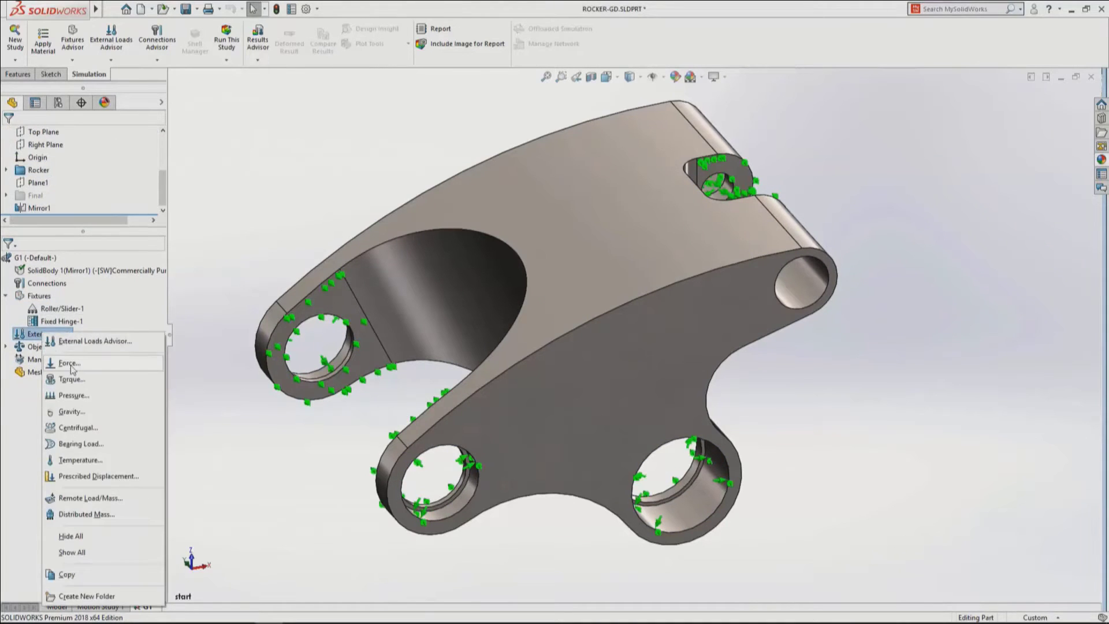
pyautogui.click(69, 364)
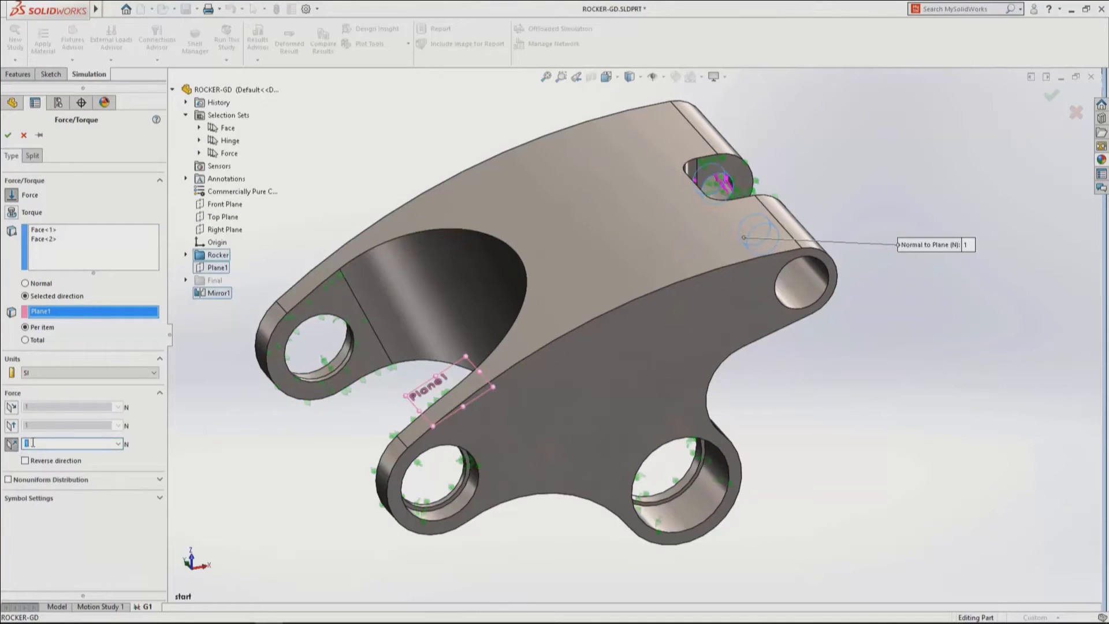
pyautogui.click(8, 135)
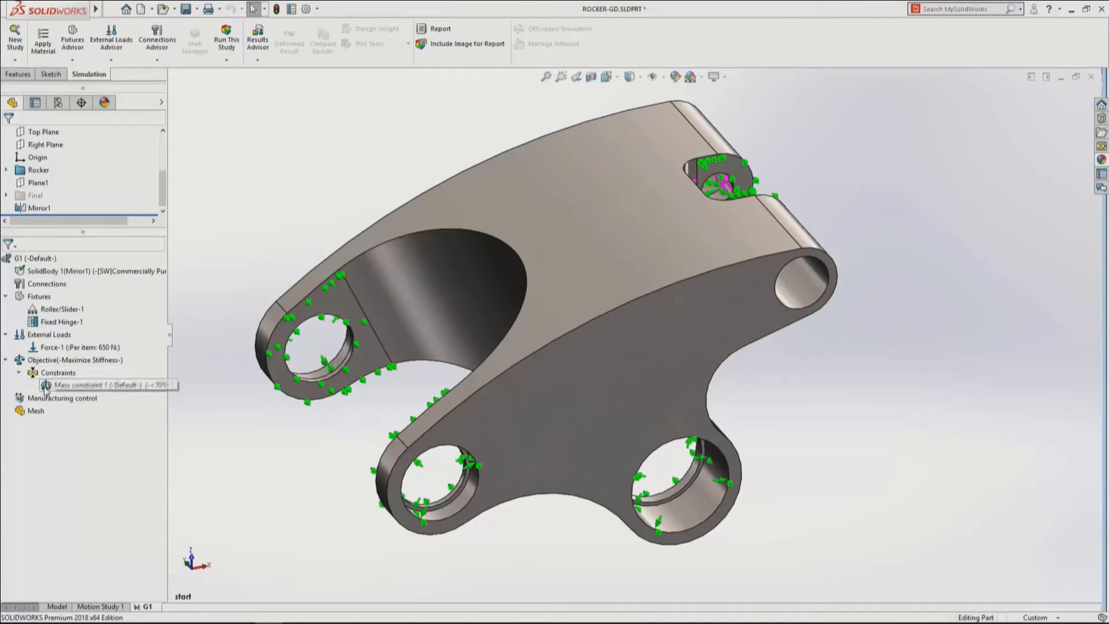
# Set the study objective to Maximize Stiffness with a mass constraint.
pyautogui.click(71, 398)
pyautogui.click(68, 254)
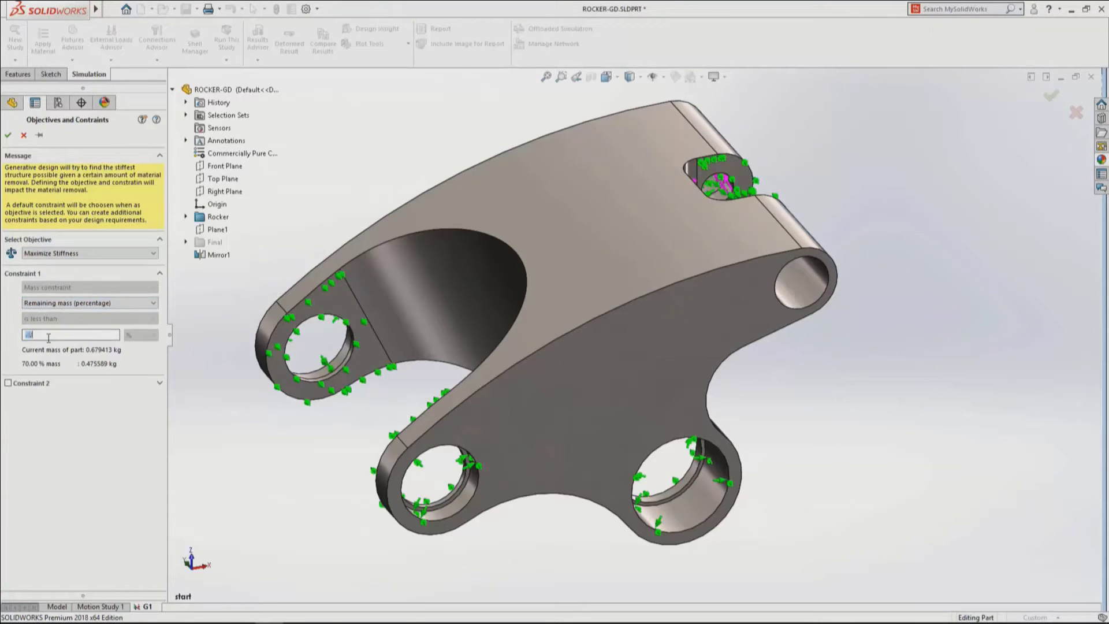
pyautogui.click(8, 135)
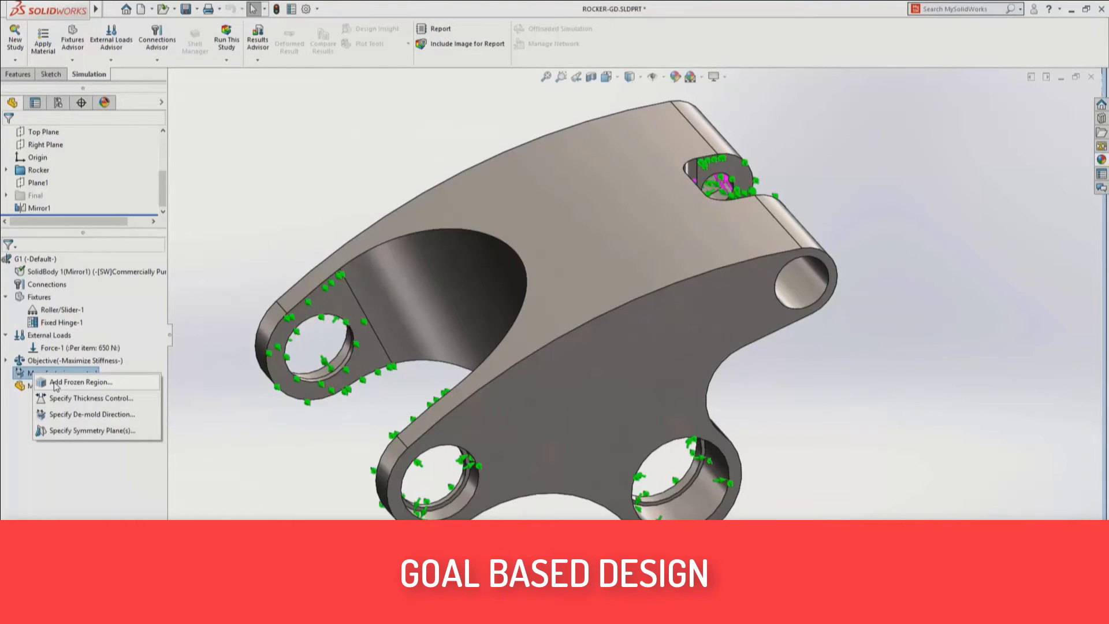
# Run study G1 and orbit the density plot as it iterates.
pyautogui.rightClick(42, 261)
pyautogui.click(52, 269)
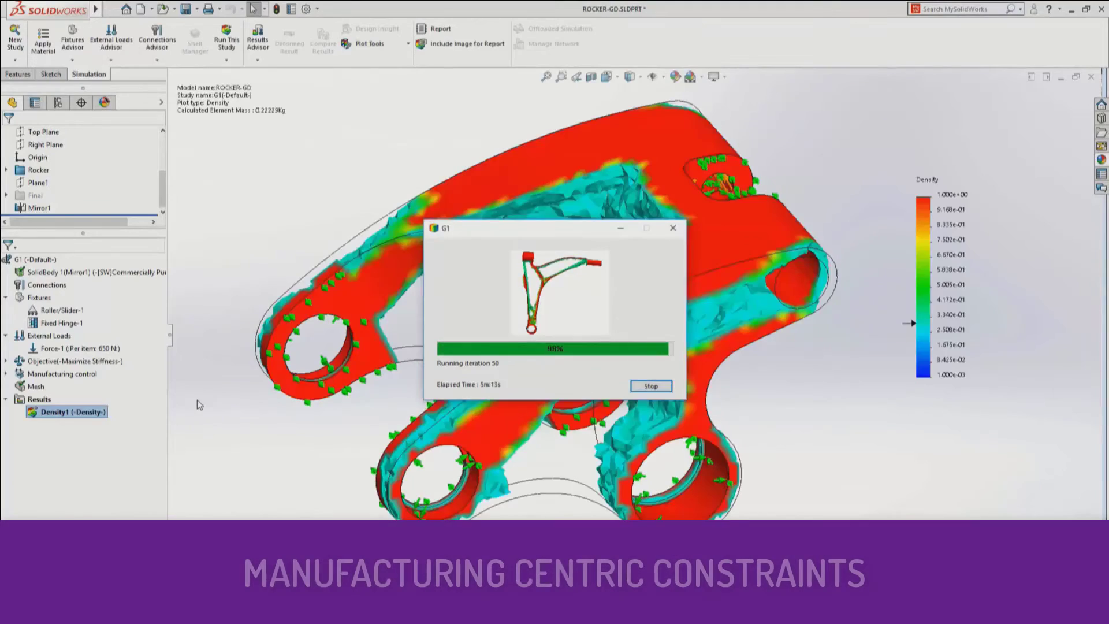
pyautogui.moveTo(198, 370); pyautogui.dragTo(217, 346, button='middle')
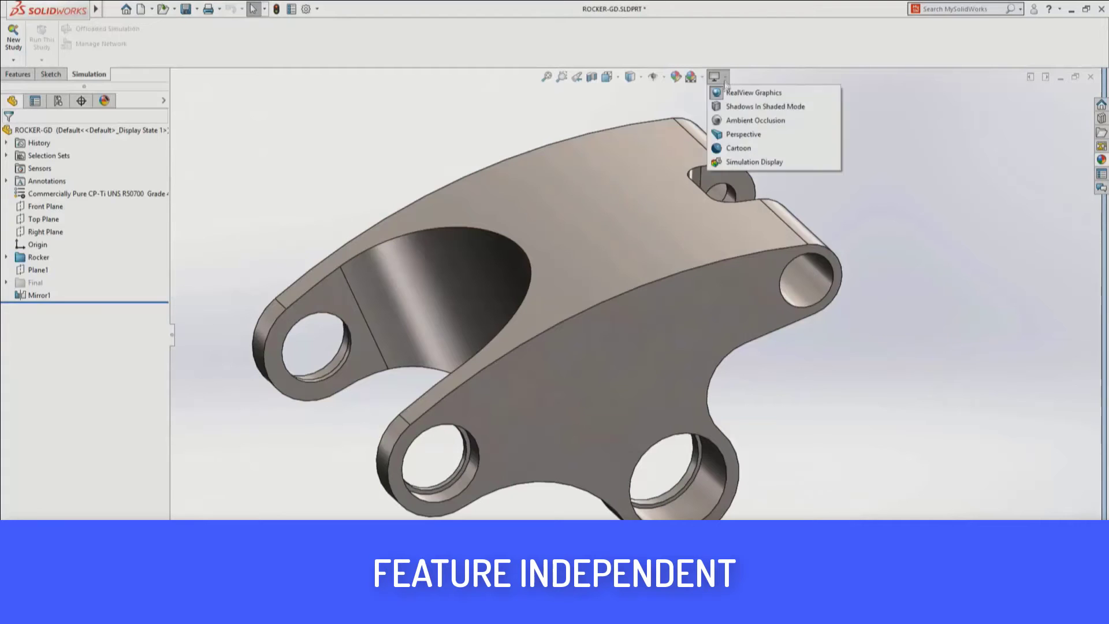
# Overlay the Density1 result, show the Final rocker body, then turn off Simulation Display.
pyautogui.click(745, 163)
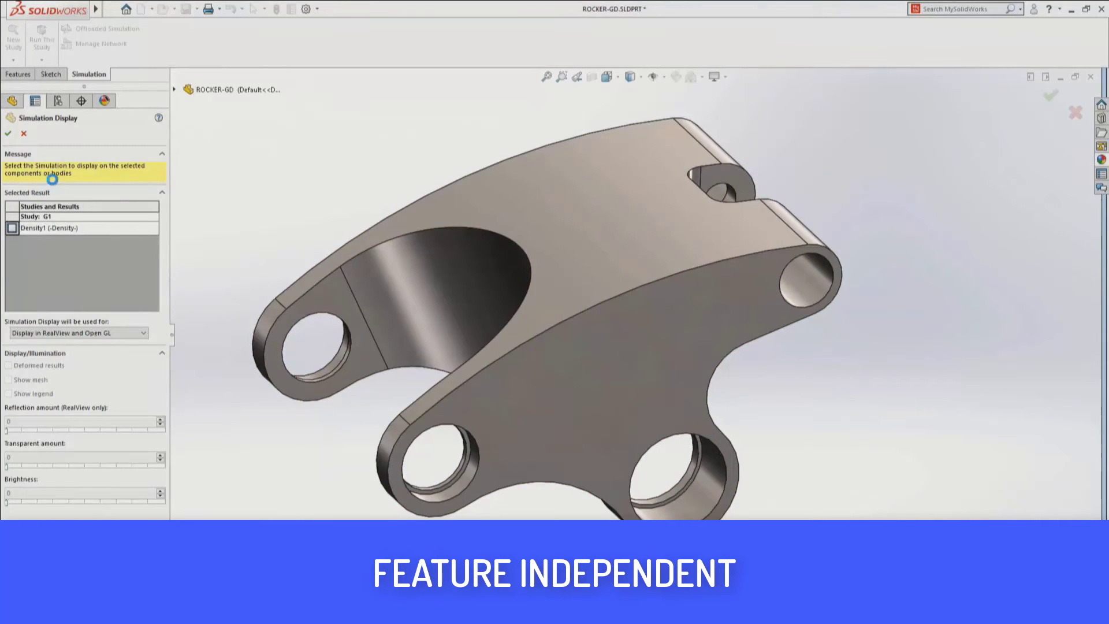
pyautogui.click(9, 133)
pyautogui.rightClick(30, 286)
pyautogui.click(74, 324)
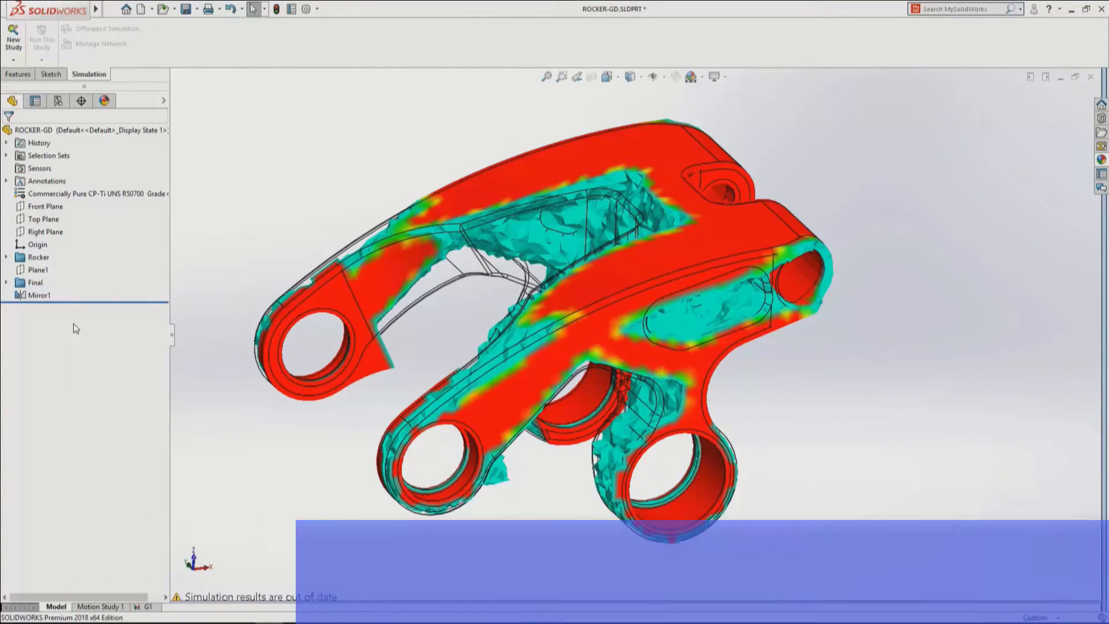
pyautogui.click(696, 78)
pyautogui.click(731, 163)
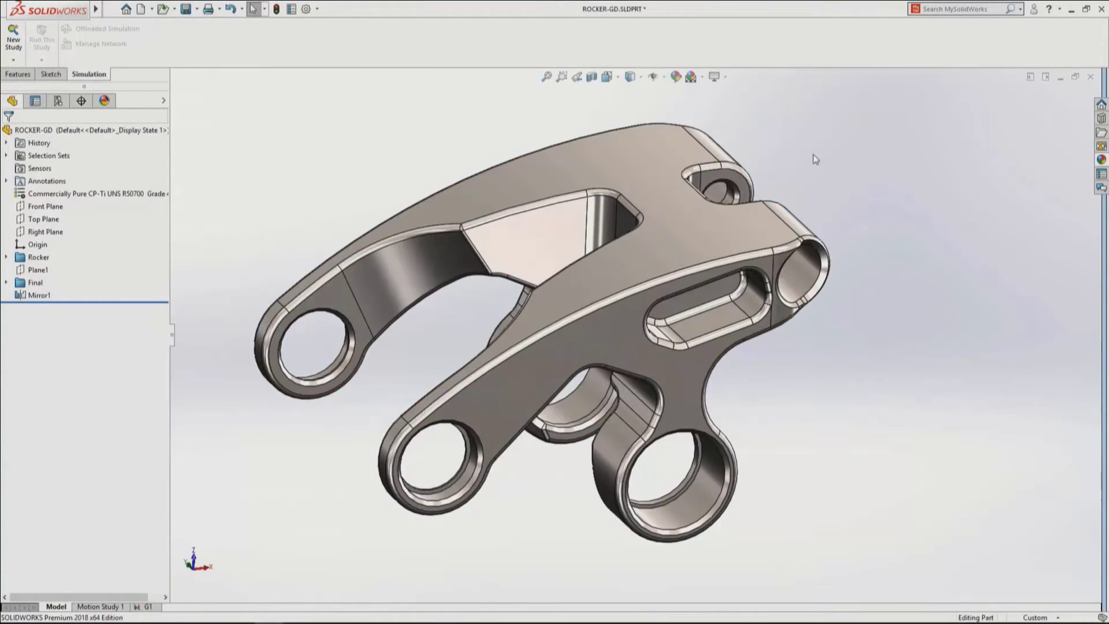